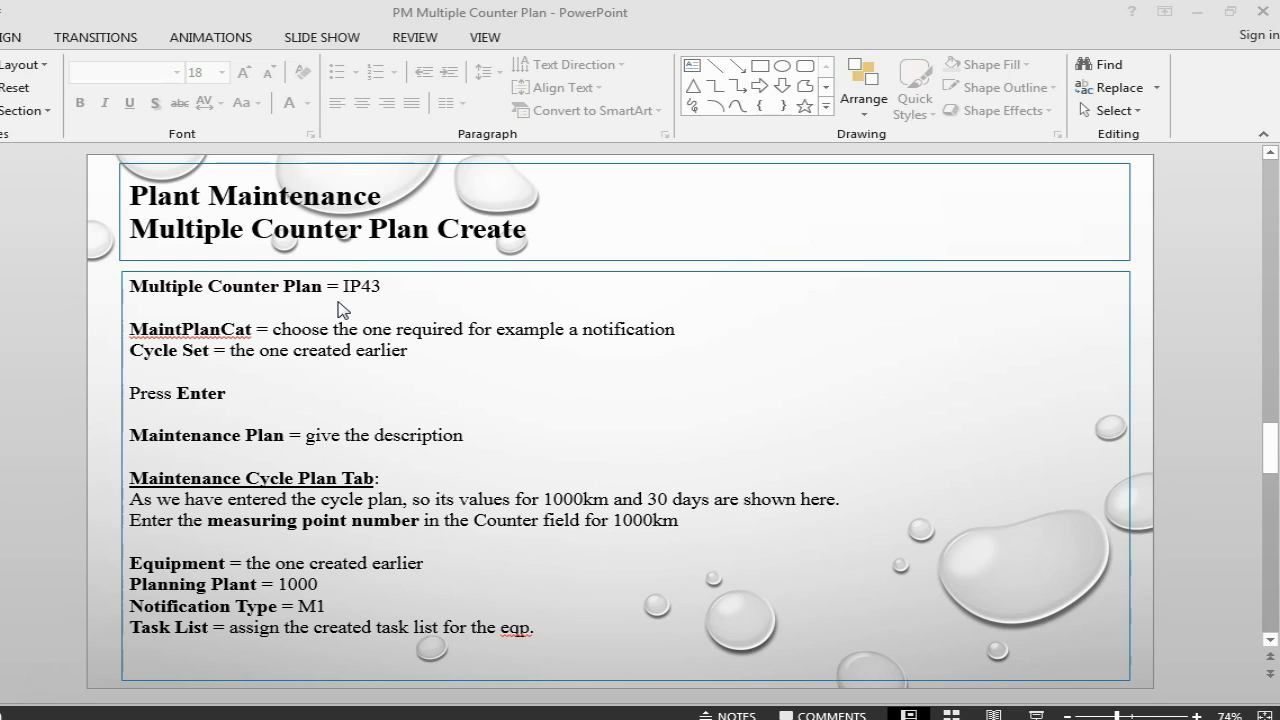
Switch to SAP and start a maintenance plan in transaction IP43 with category PN Maintenance Notification and cycle set CARS1.
{"action": "left_click", "coordinate": [360, 360]}
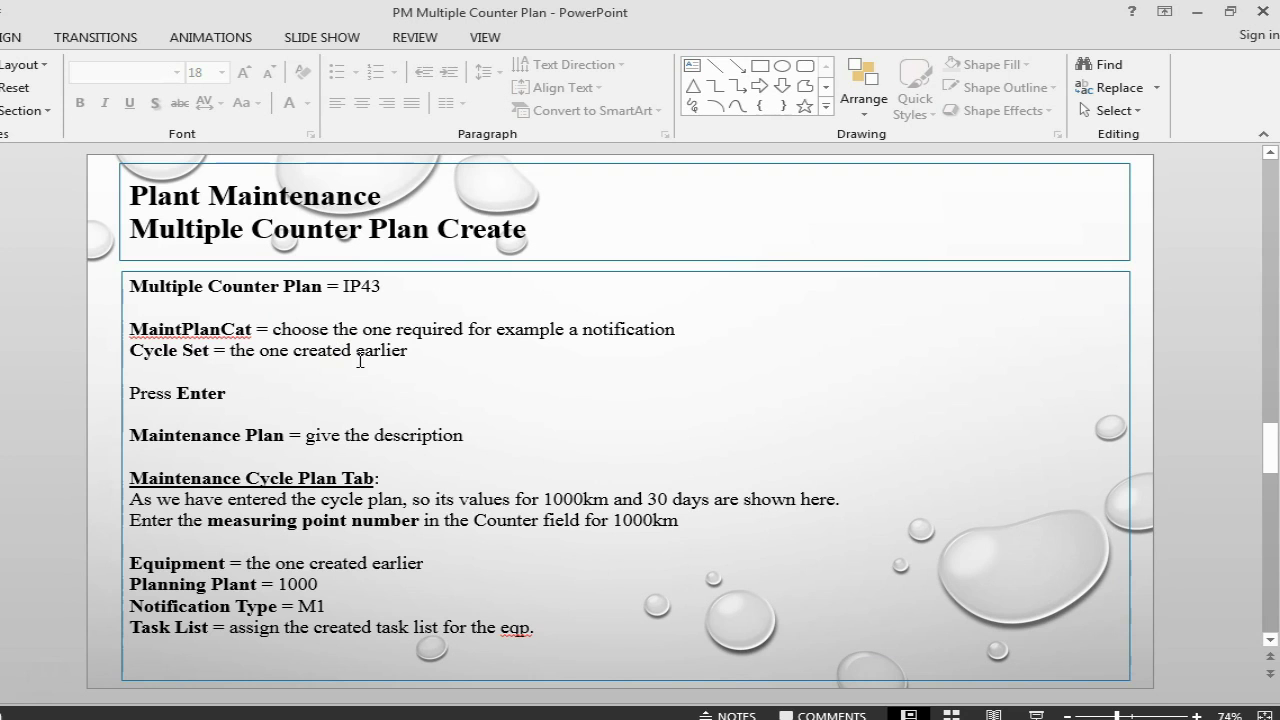
{"action": "left_click", "coordinate": [563, 600]}
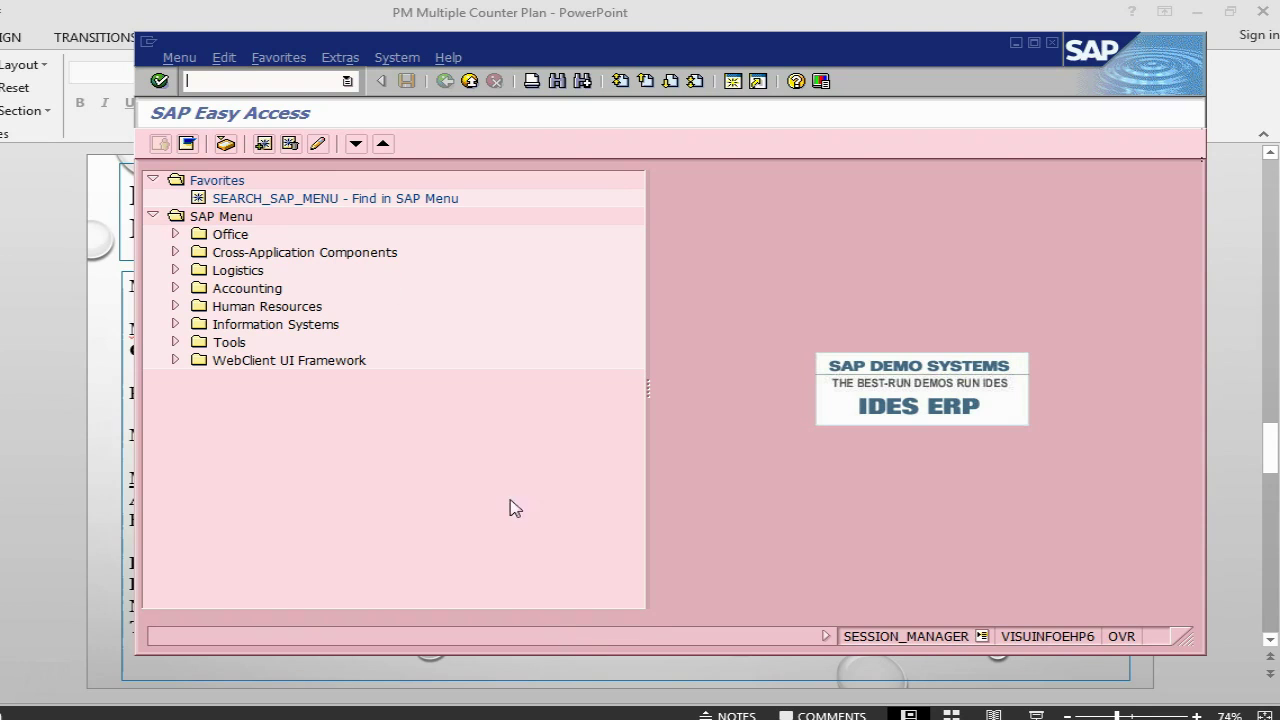
{"action": "left_click", "coordinate": [262, 82]}
{"action": "type", "text": "ip43"}
{"action": "key", "text": "Return"}
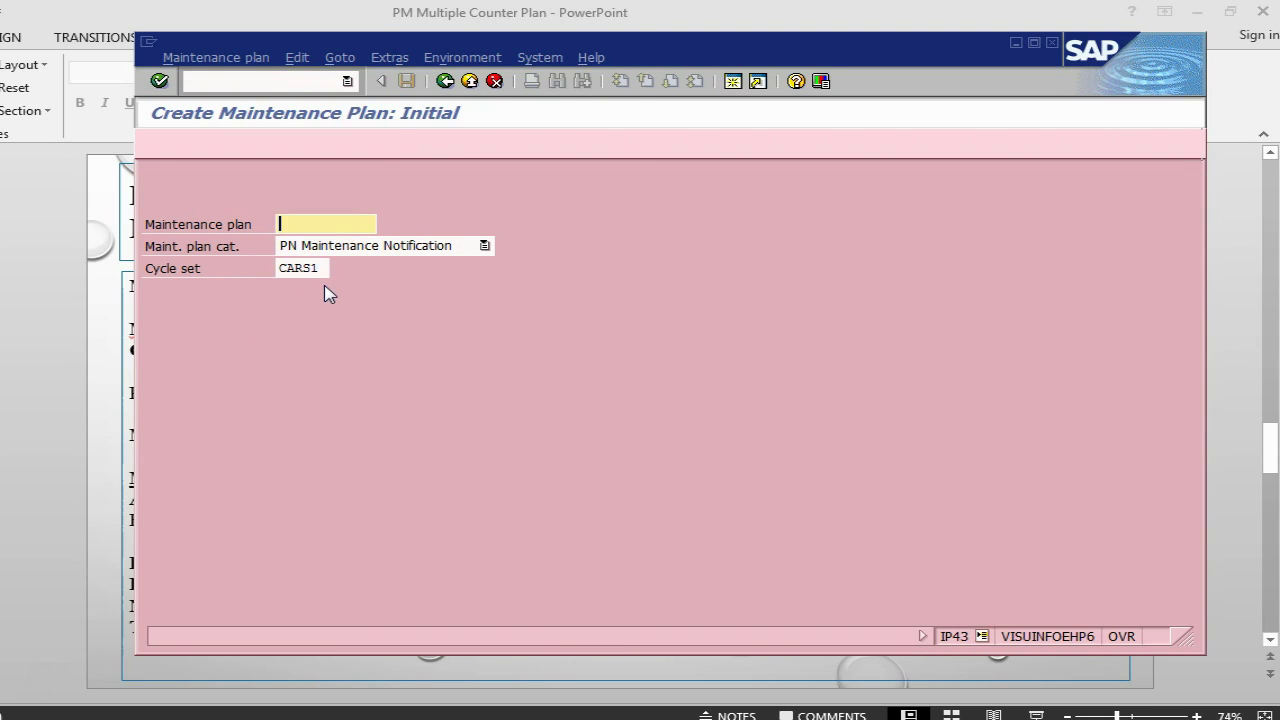
{"action": "key", "text": "Return"}
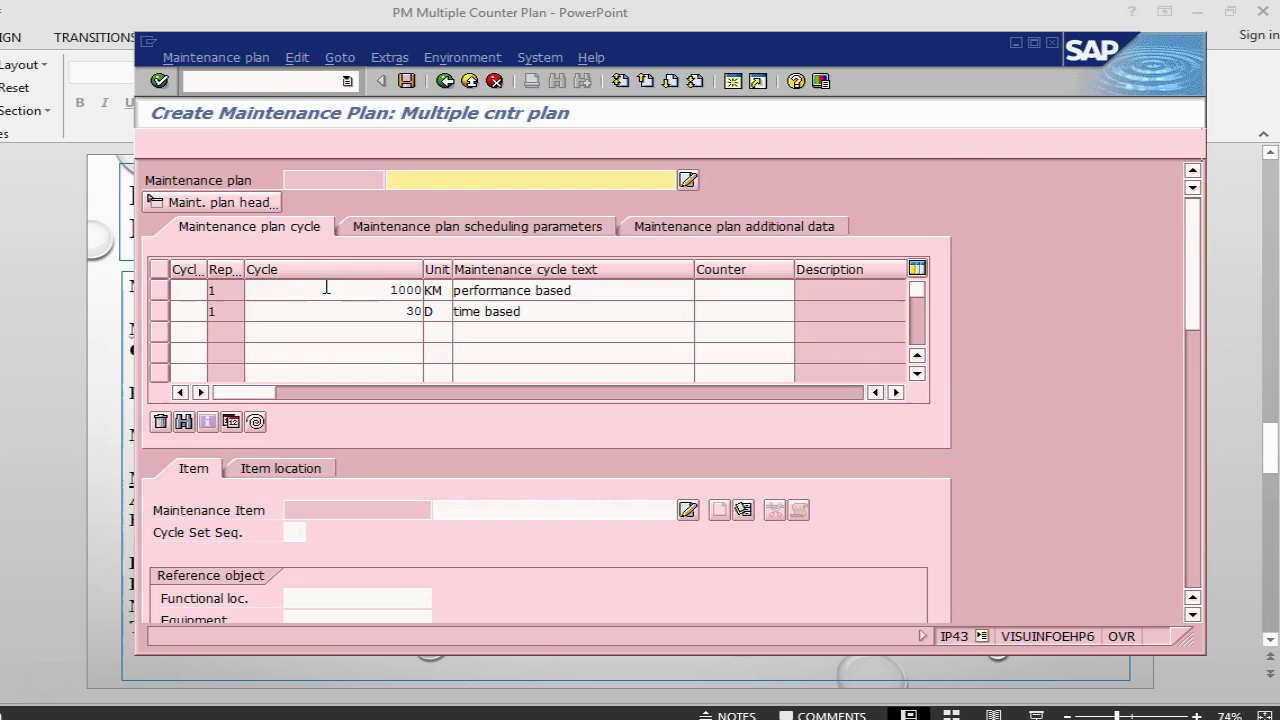
Enter "routine maintenance for corolla" as the maintenance plan description and continue without a reference object.
{"action": "key", "text": "BackSpace"}
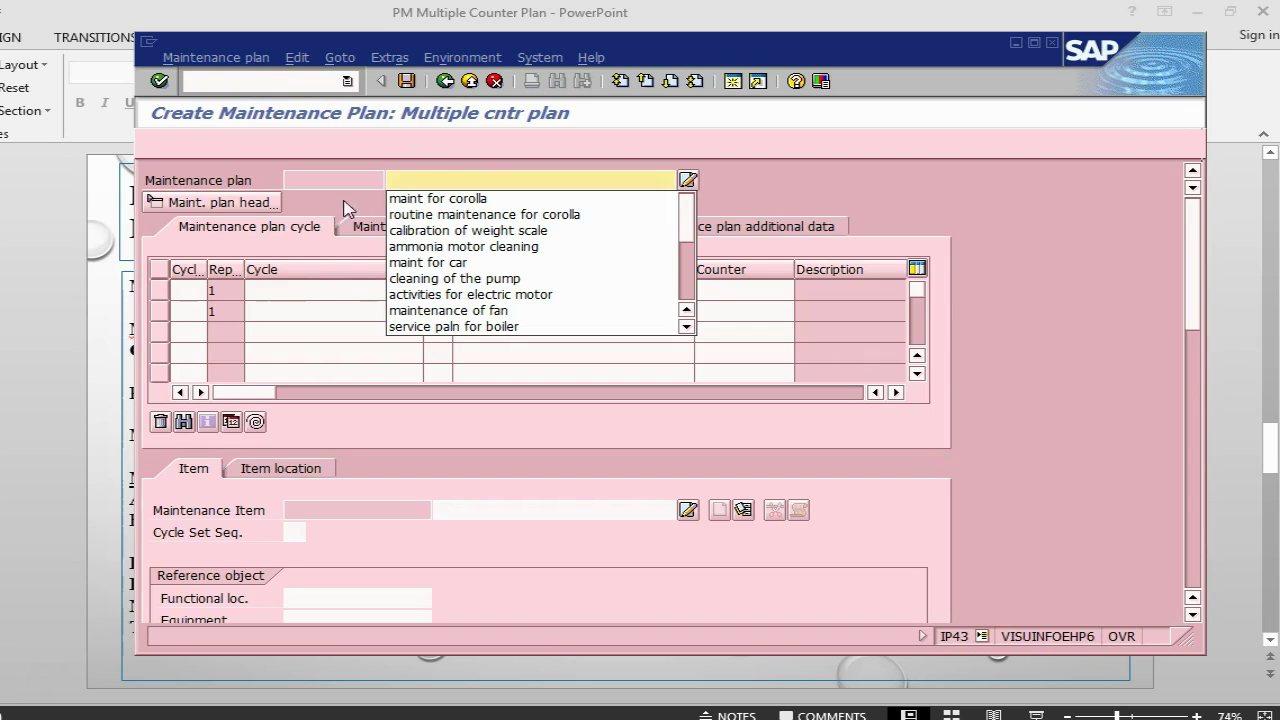
{"action": "left_click", "coordinate": [410, 214]}
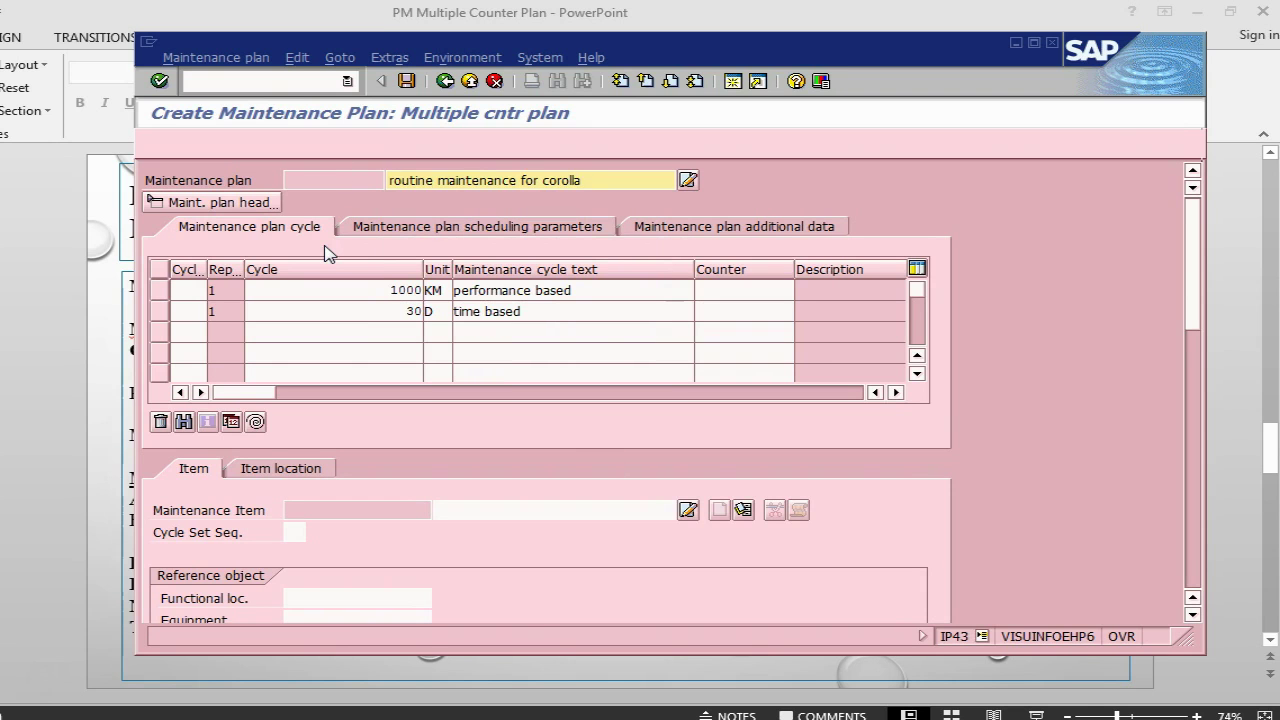
{"action": "key", "text": "Return"}
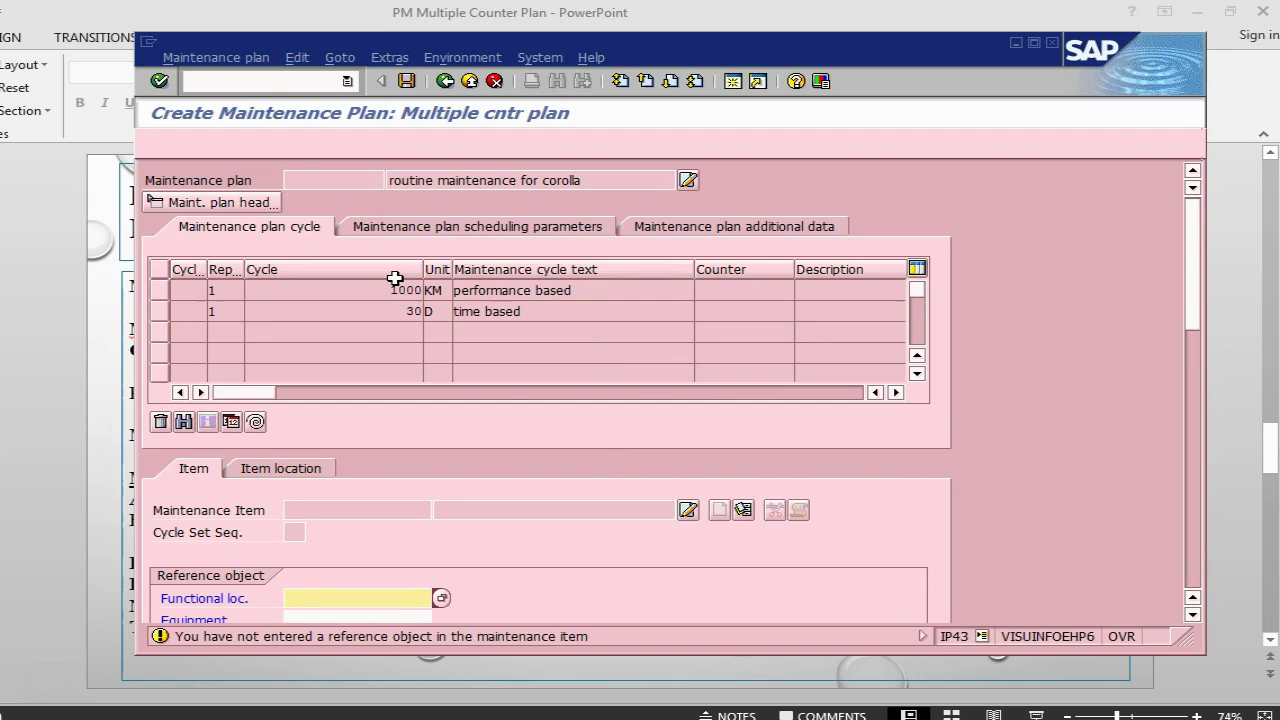
{"action": "key", "text": "Return"}
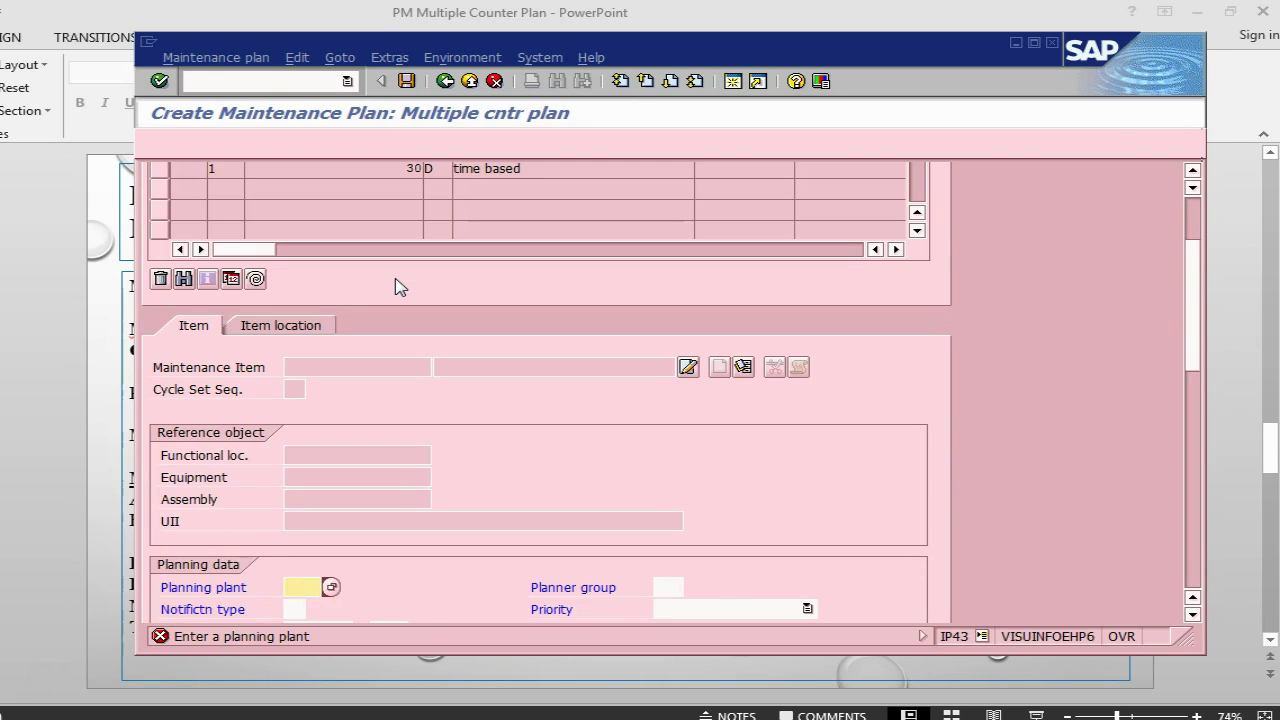
Set the maintenance item's planning plant to 1000 and its notification type to M1.
{"action": "type", "text": "1"}
{"action": "left_click", "coordinate": [320, 607]}
{"action": "key", "text": "Return"}
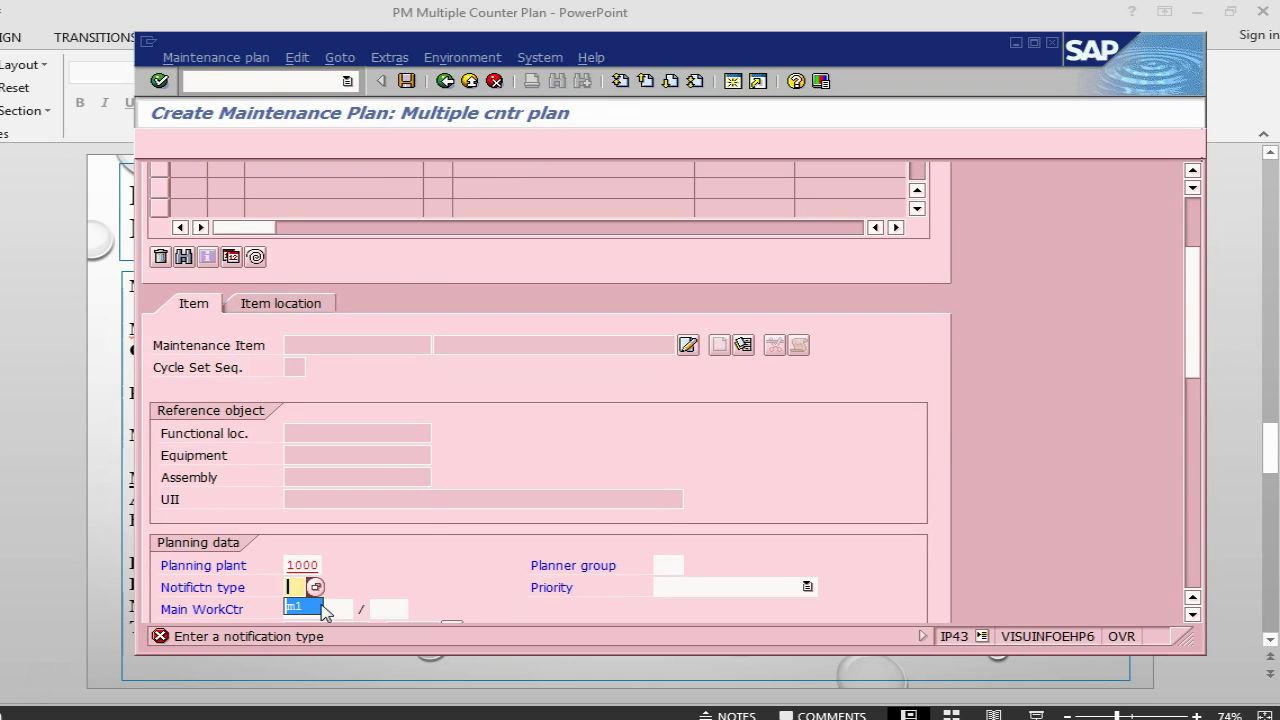
{"action": "left_click", "coordinate": [320, 608]}
{"action": "key", "text": "Return"}
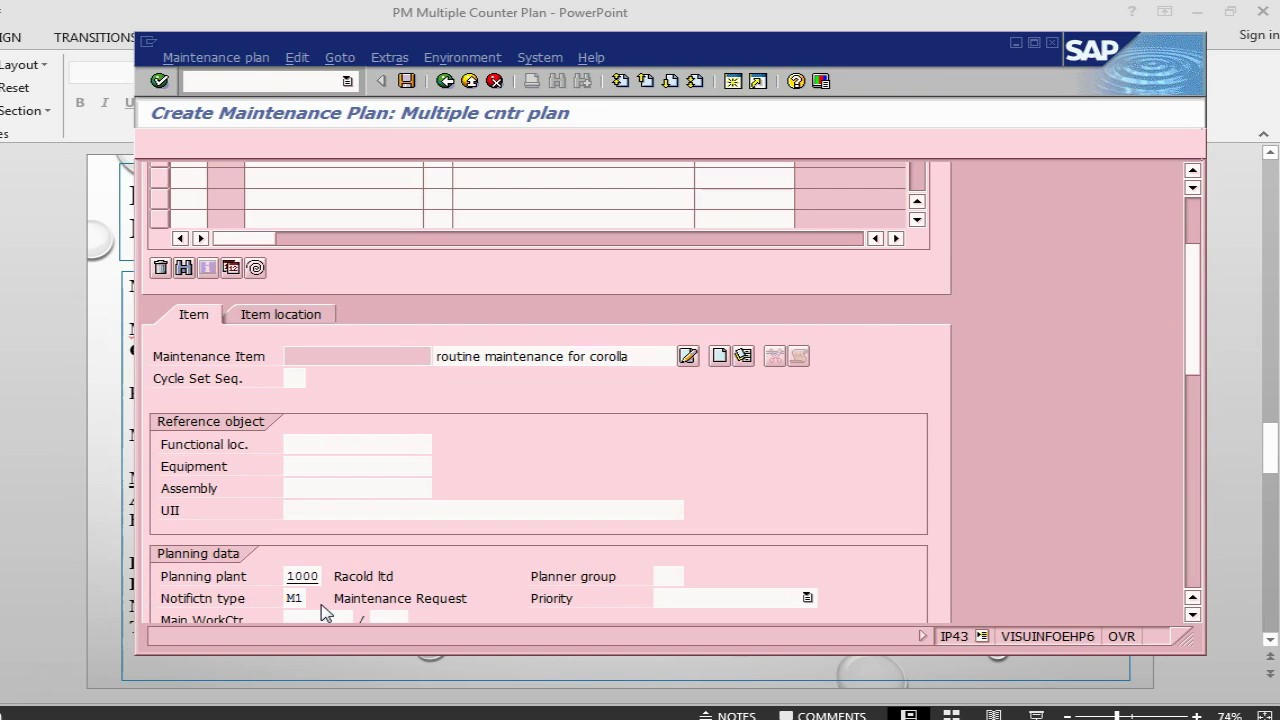
Assign measuring point 11870 as the counter for the 1000 KM performance-based cycle and acknowledge the information message.
{"action": "scroll", "coordinate": [380, 612], "scroll_direction": "up", "scroll_amount": 5}
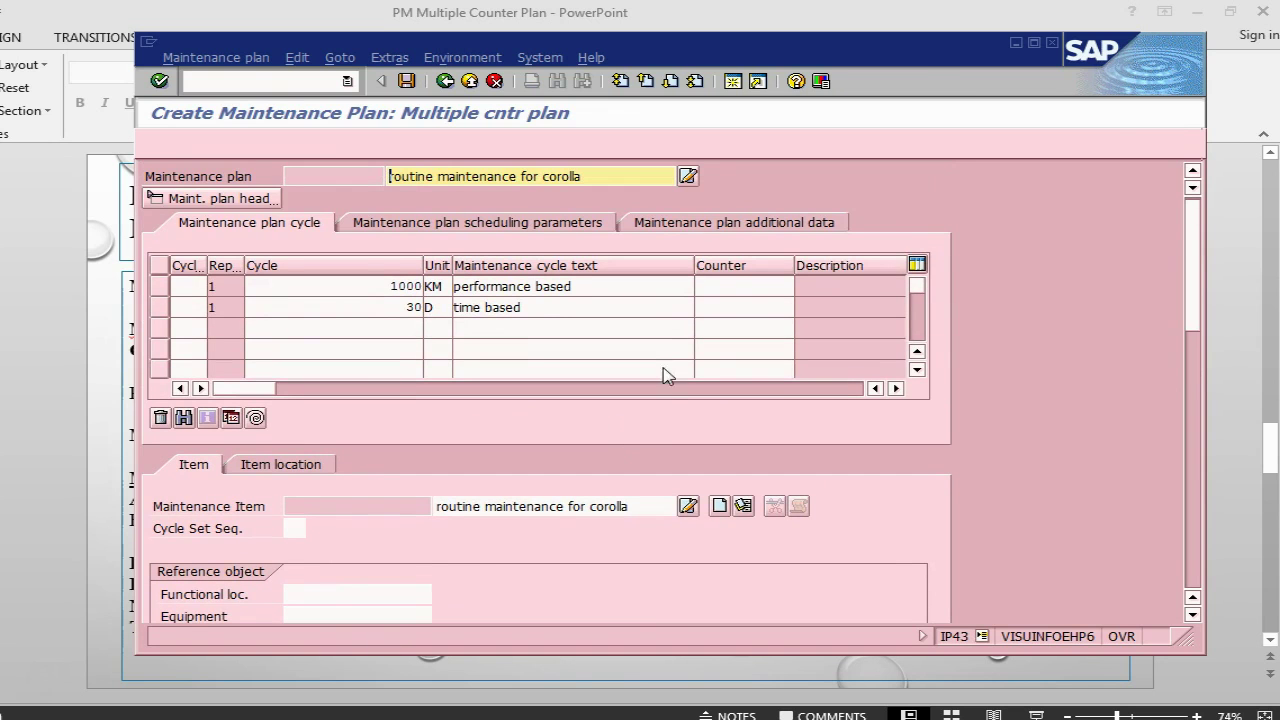
{"action": "left_click", "coordinate": [728, 287]}
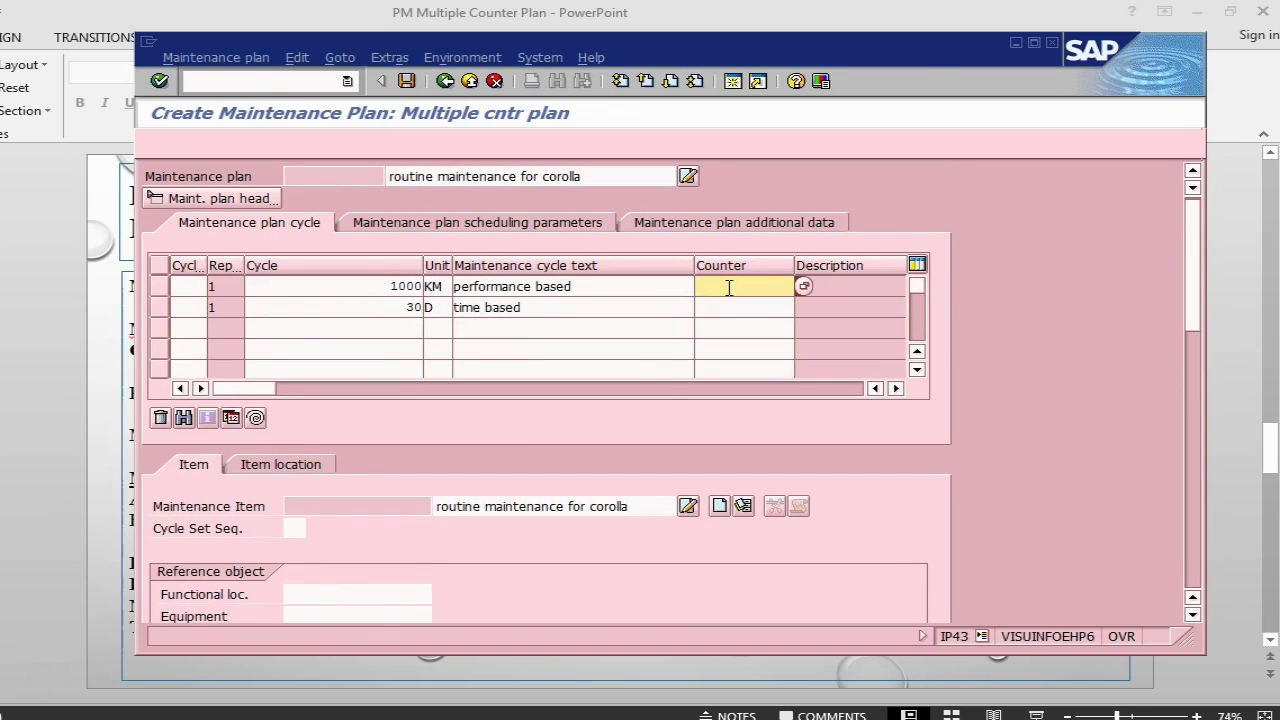
{"action": "left_click", "coordinate": [729, 287]}
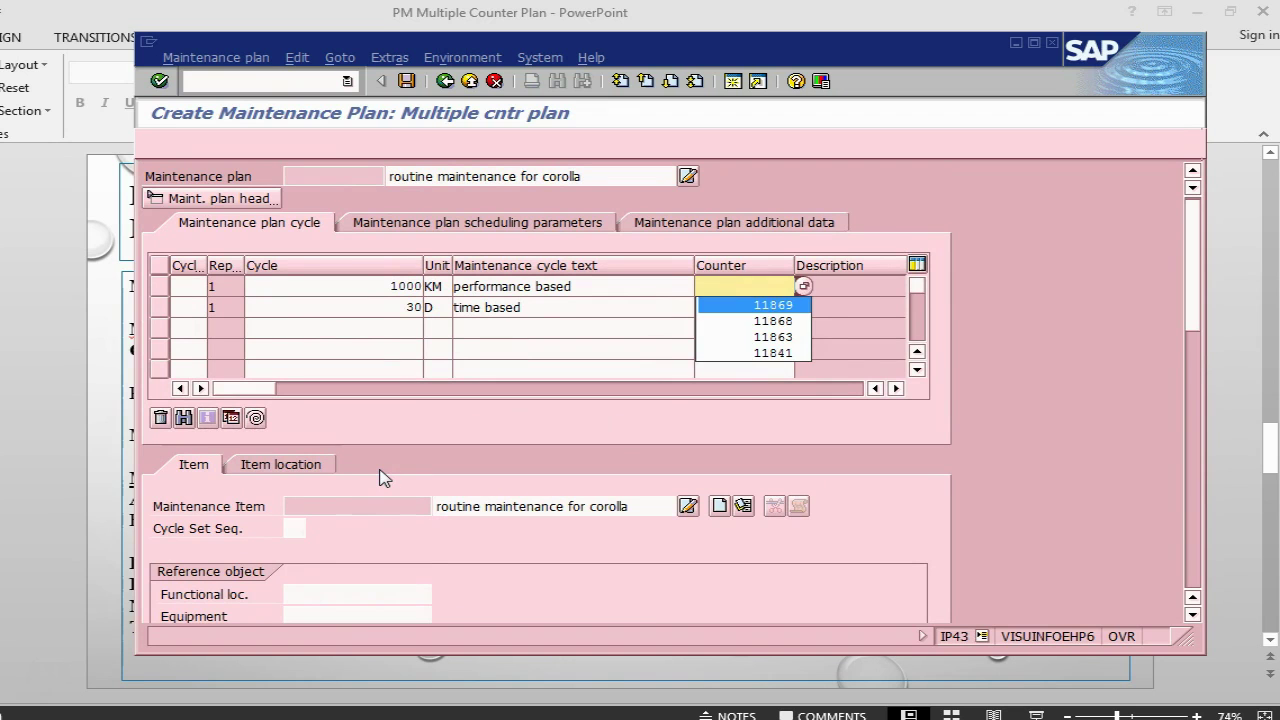
{"action": "key", "text": "Return"}
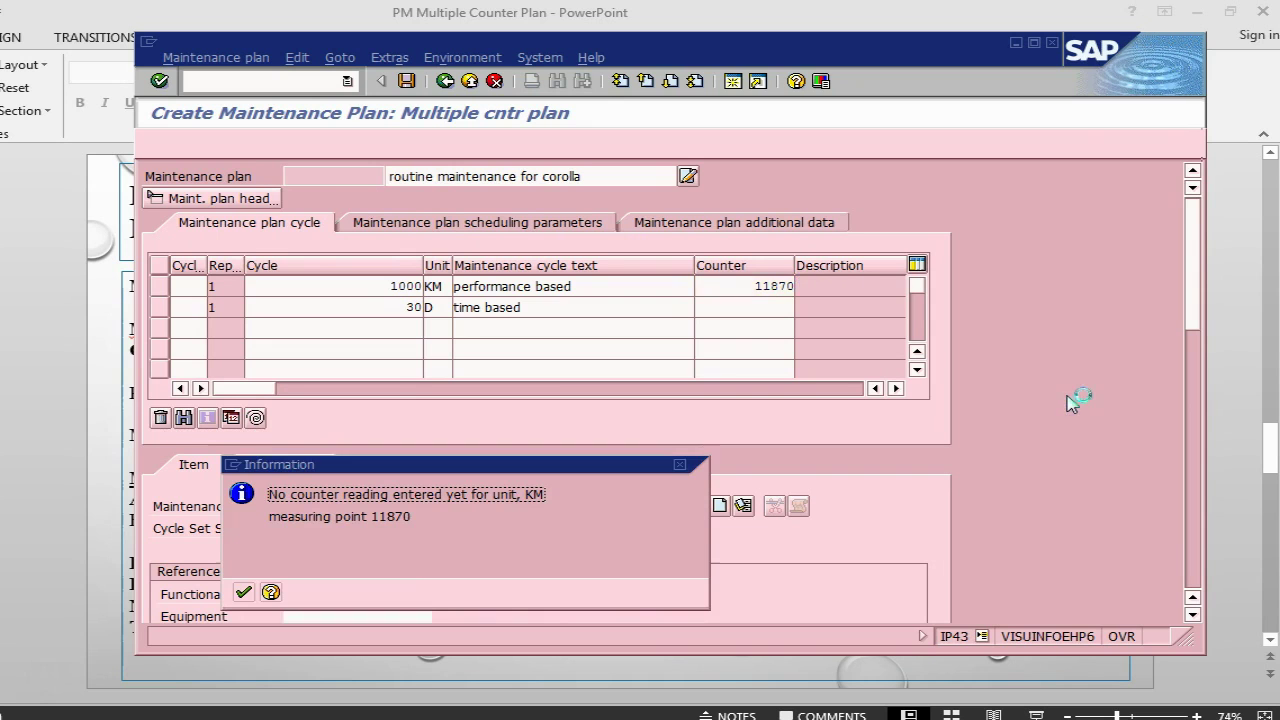
{"action": "left_click", "coordinate": [244, 593]}
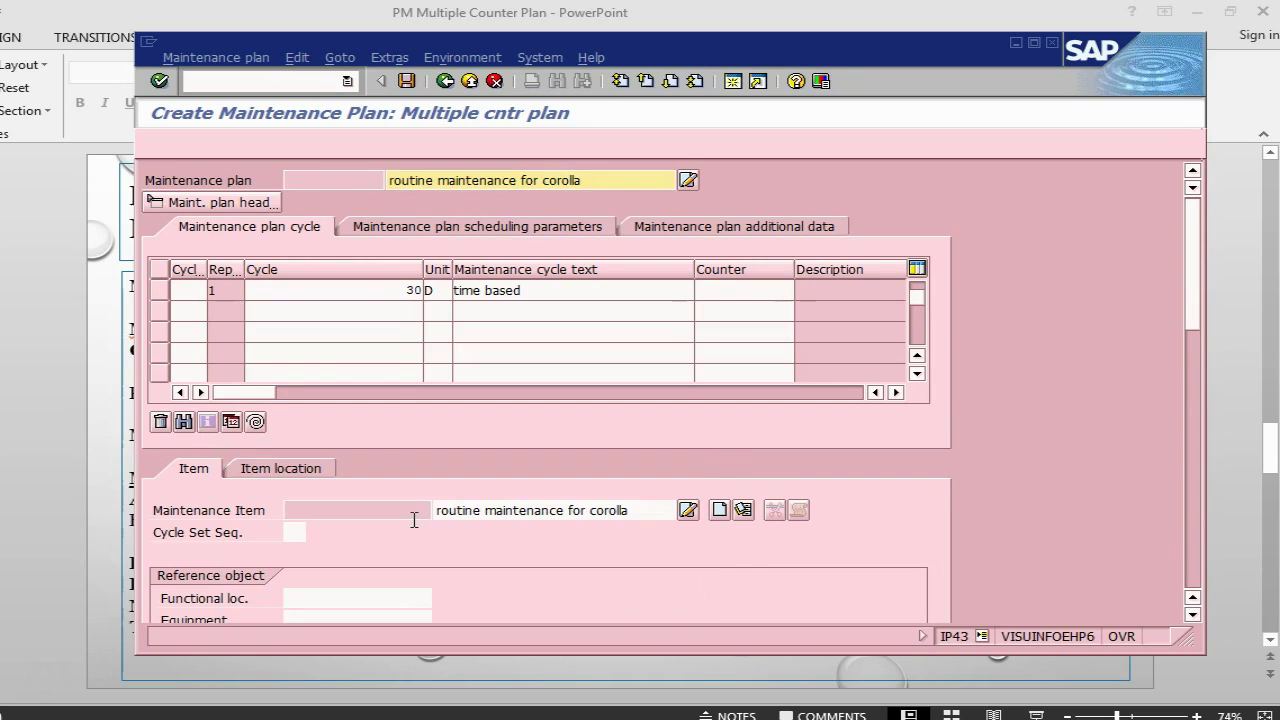
Assign equipment CAR1 as the item's reference object and accept copying the planning data from it.
{"action": "scroll", "coordinate": [405, 548], "scroll_direction": "down", "scroll_amount": 1}
{"action": "left_click", "coordinate": [360, 575]}
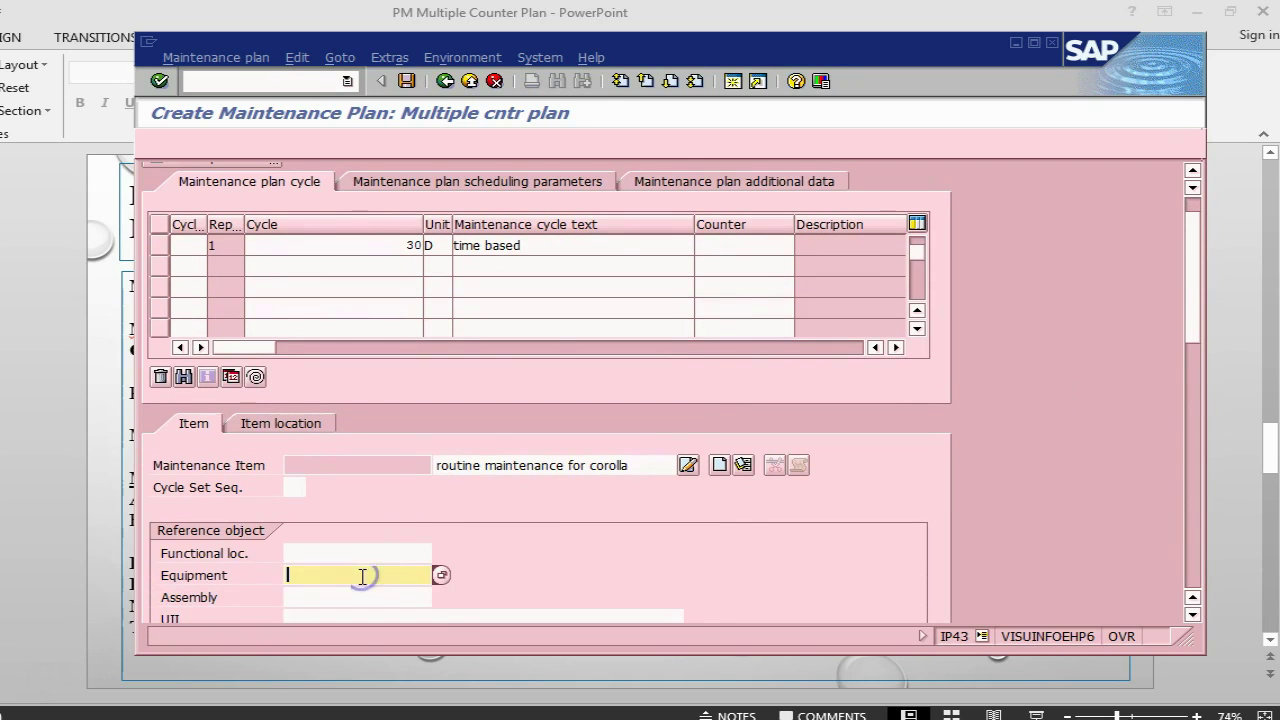
{"action": "type", "text": "c"}
{"action": "left_click", "coordinate": [357, 597]}
{"action": "key", "text": "Return"}
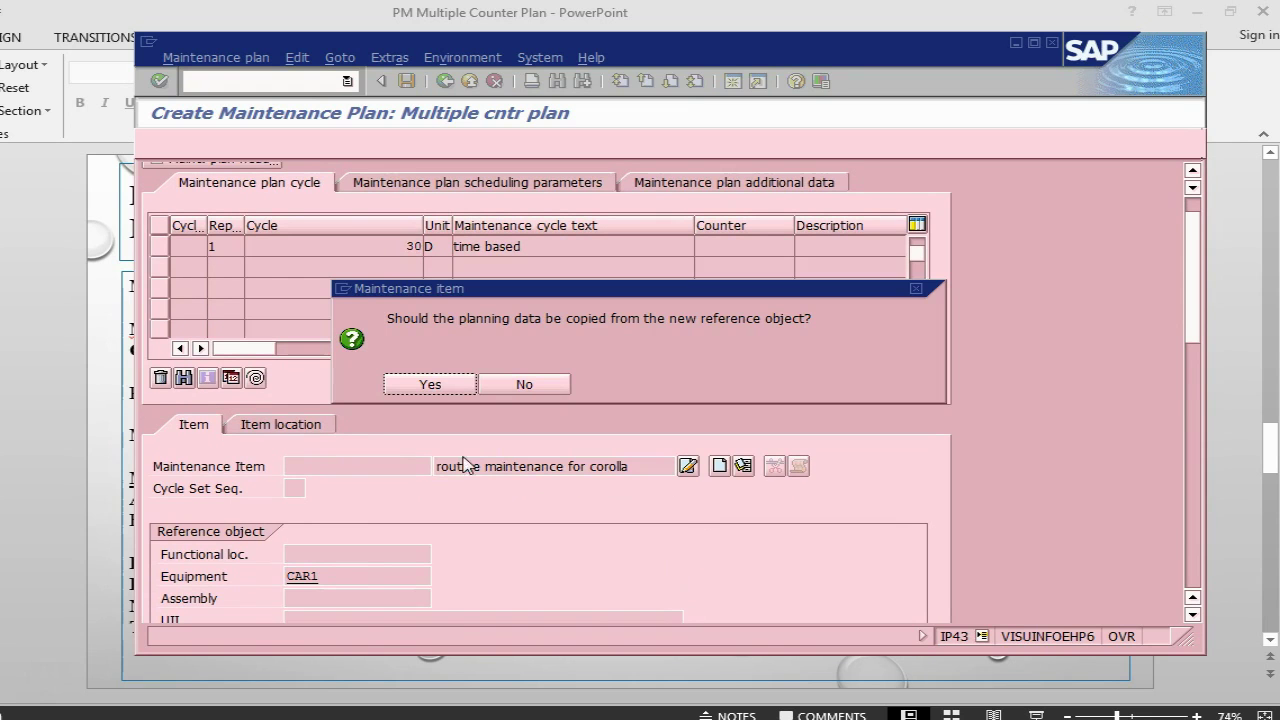
{"action": "left_click", "coordinate": [447, 390]}
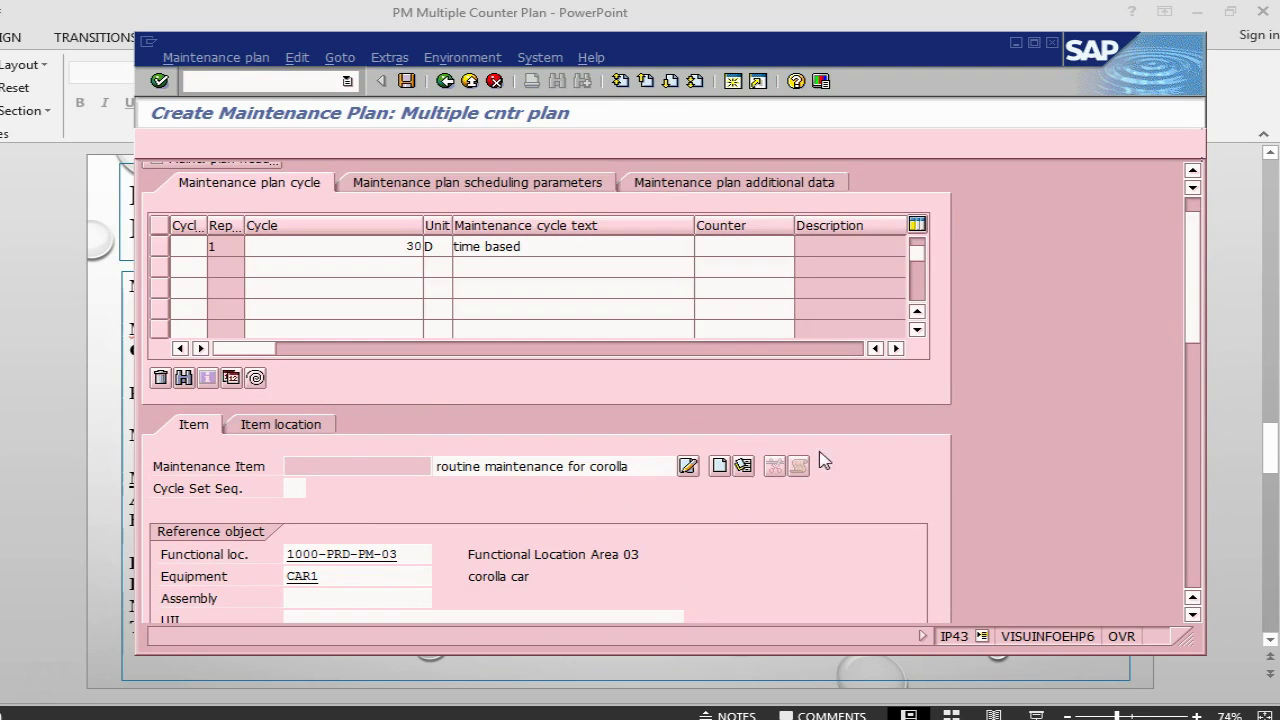
Check the continuation slide in PowerPoint, return to SAP and open the plan's scheduling parameters.
{"action": "scroll", "coordinate": [880, 474], "scroll_direction": "down", "scroll_amount": 3}
{"action": "key", "text": "alt+Tab"}
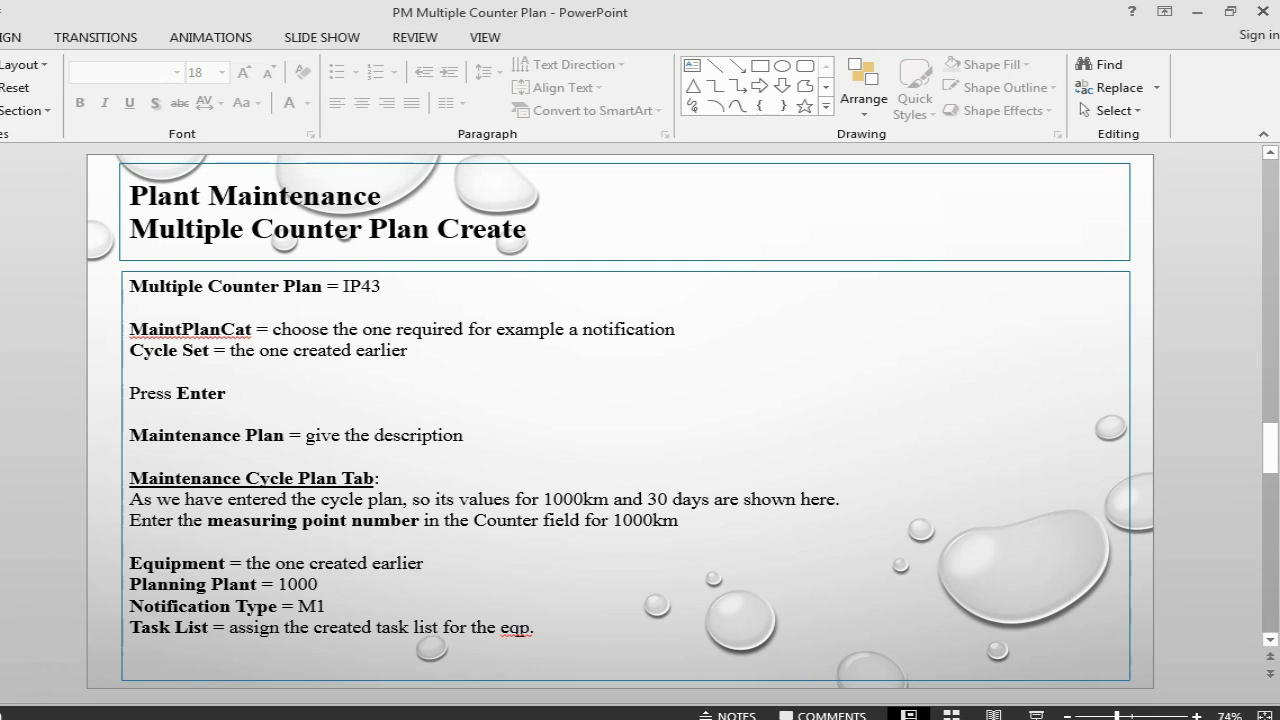
{"action": "scroll", "coordinate": [163, 500], "scroll_direction": "down", "scroll_amount": 1}
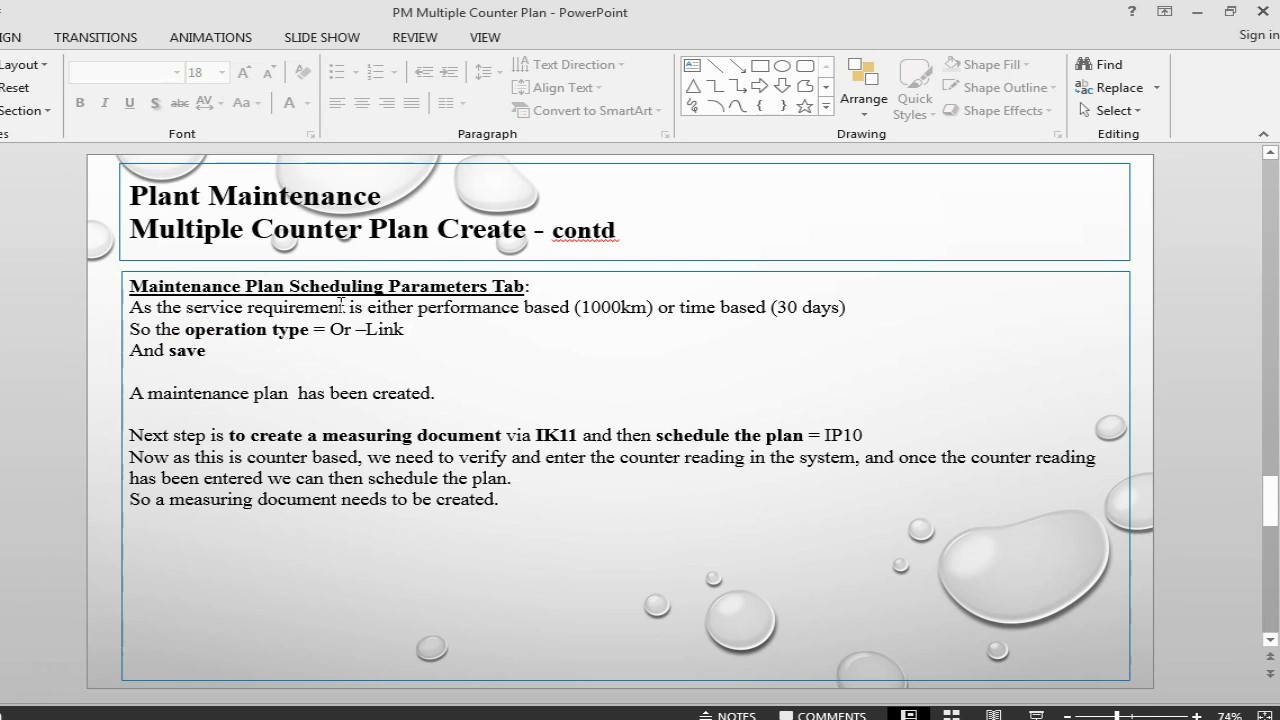
{"action": "key", "text": "alt+Tab"}
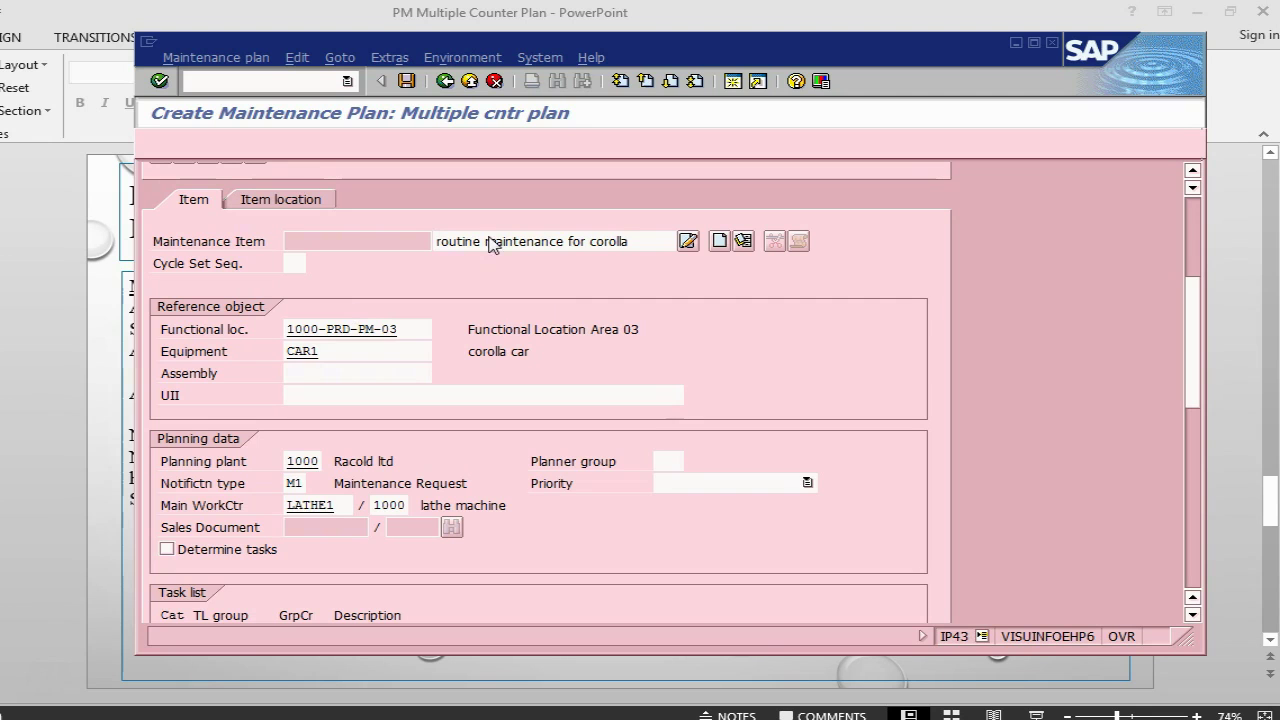
{"action": "left_click_drag", "start_coordinate": [1200, 368], "coordinate": [1222, 270]}
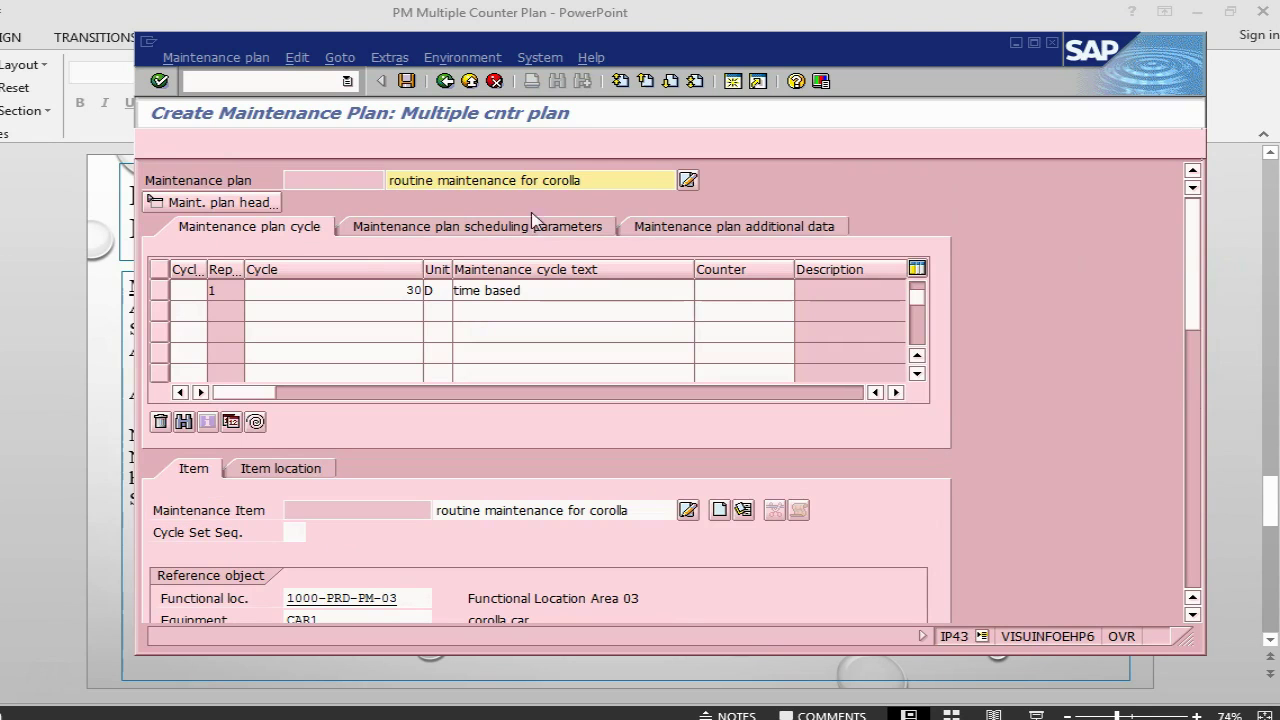
{"action": "left_click", "coordinate": [519, 228]}
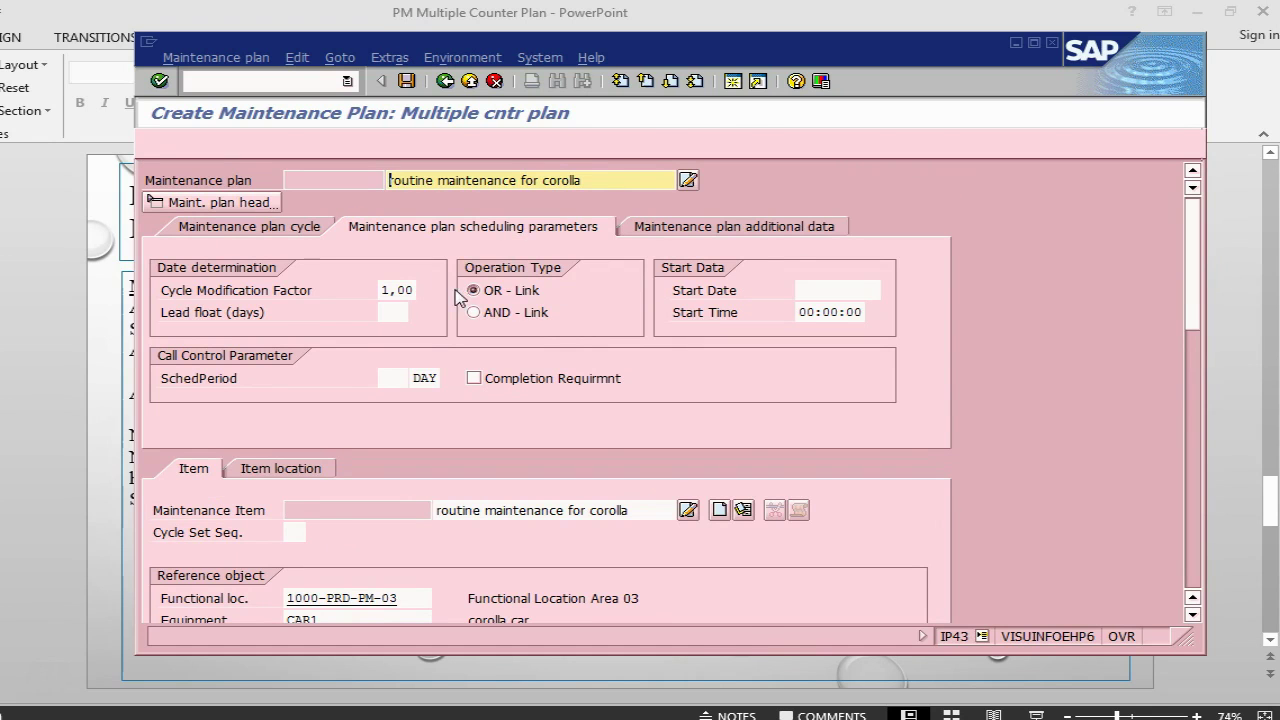
Switch to PowerPoint and review the slide's notes on the performance-based or time-based requirement and the operation type.
{"action": "key", "text": "alt+Tab"}
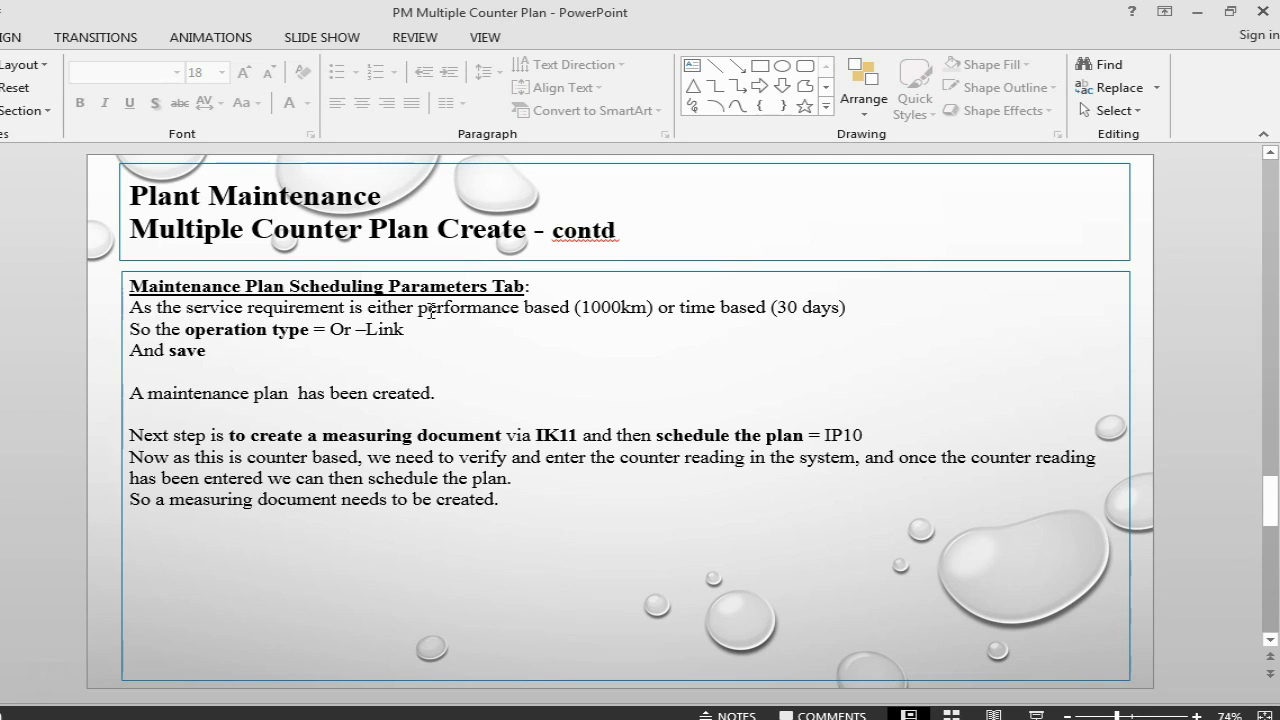
{"action": "left_click_drag", "start_coordinate": [425, 311], "coordinate": [566, 310]}
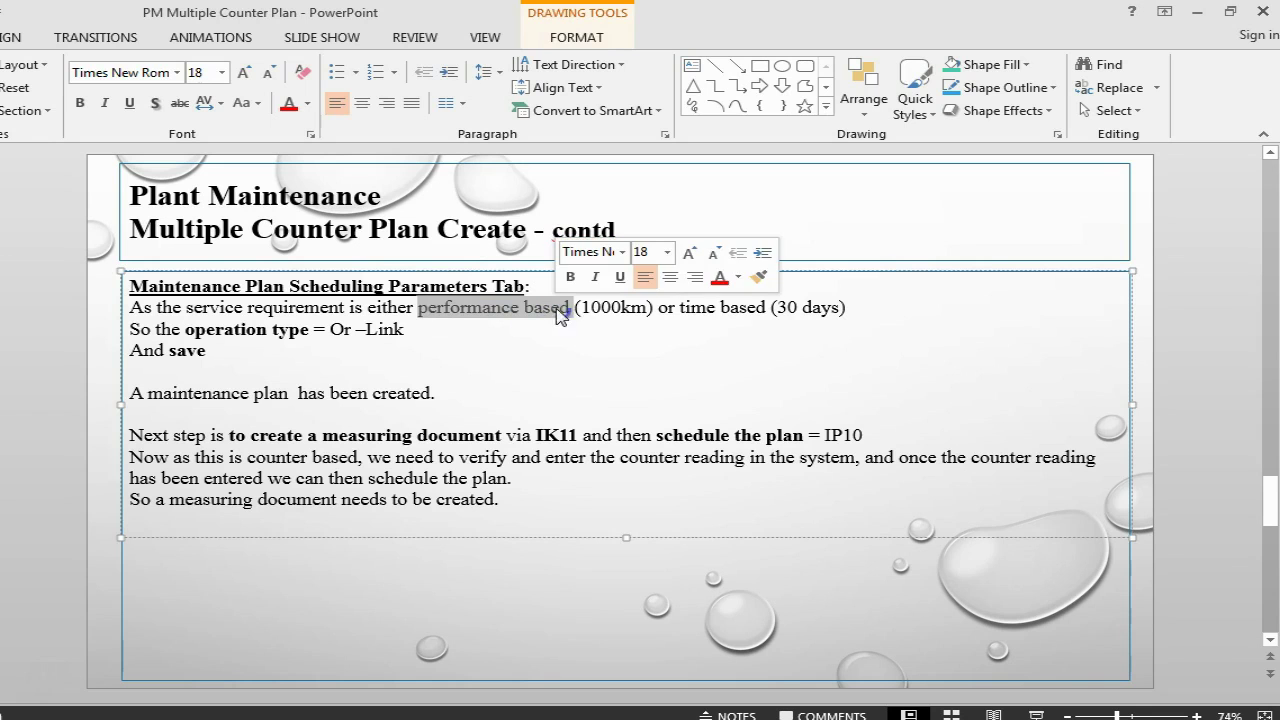
{"action": "left_click_drag", "start_coordinate": [680, 307], "coordinate": [750, 312]}
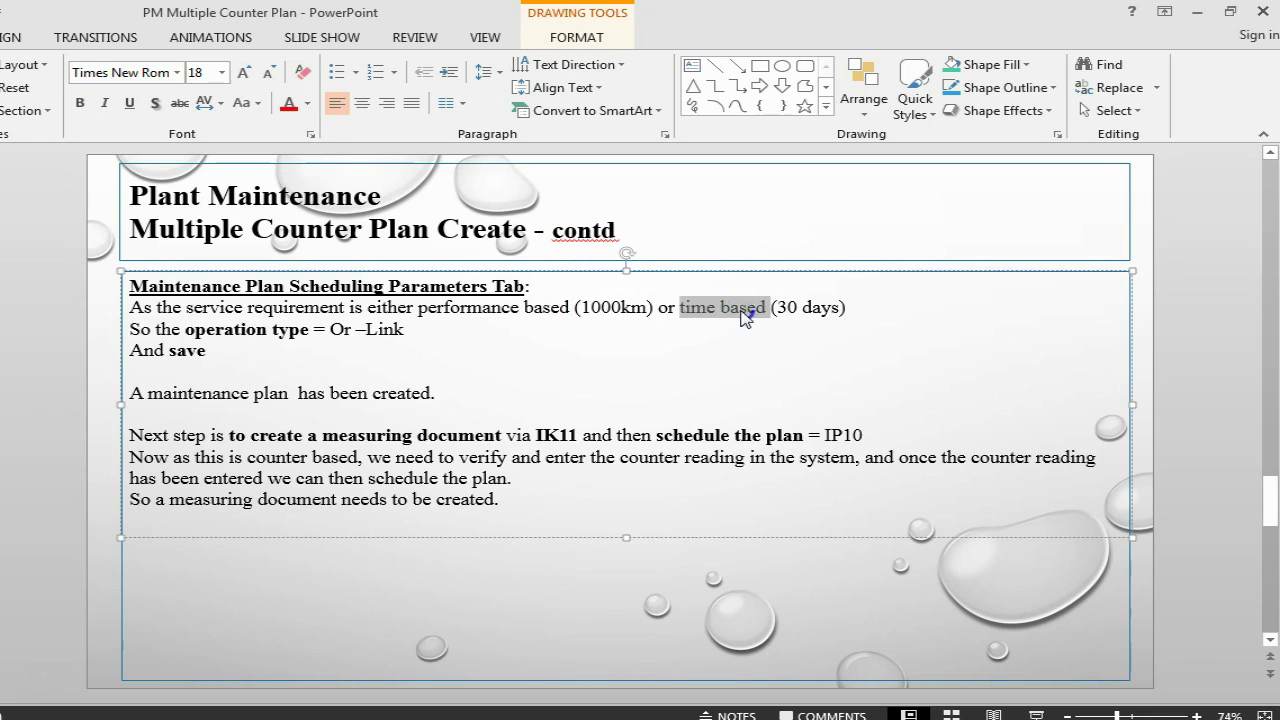
{"action": "left_click", "coordinate": [459, 310]}
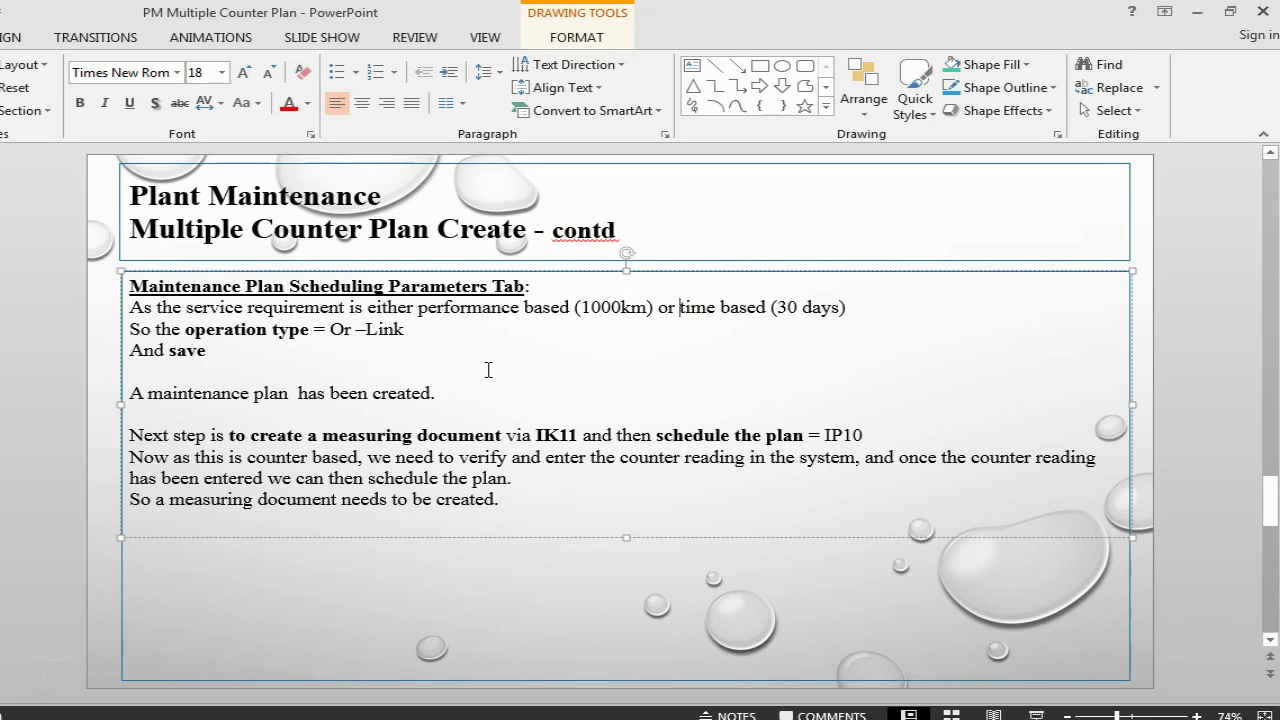
{"action": "left_click_drag", "start_coordinate": [316, 331], "coordinate": [412, 330]}
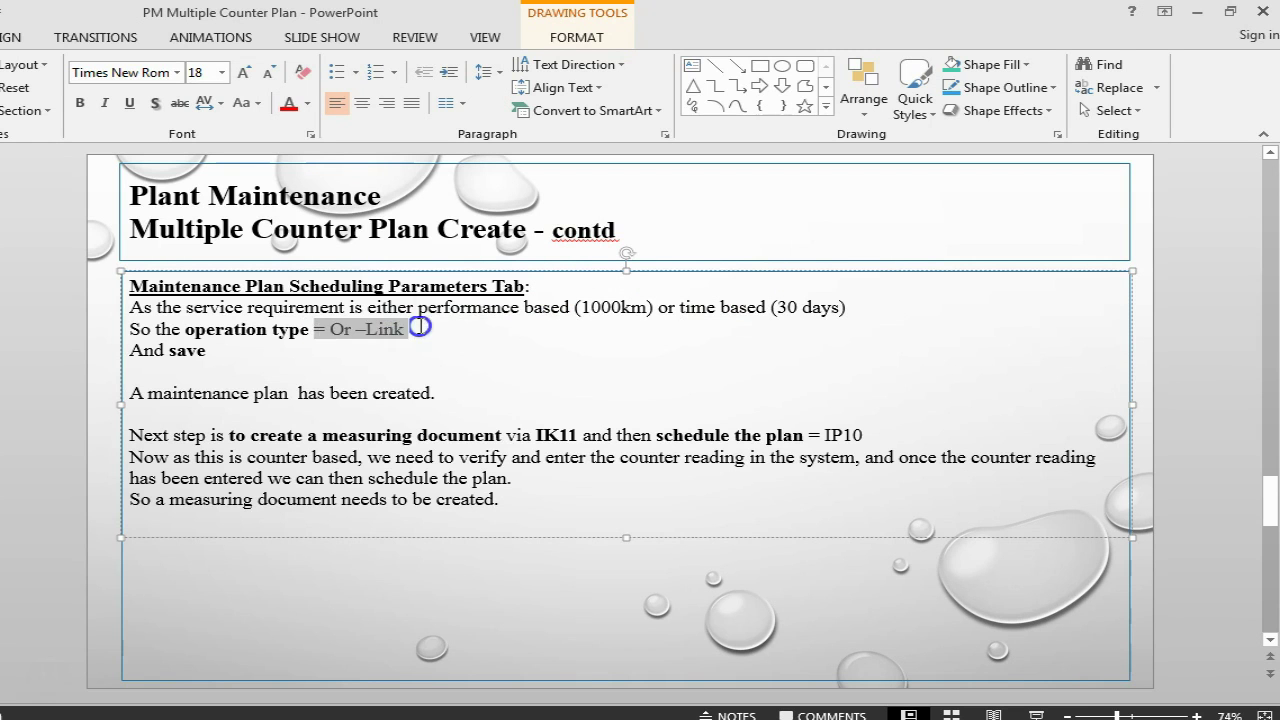
Return to SAP and save the maintenance plan with start date 14.05.2015 and the proposed start time.
{"action": "key", "text": "alt+Tab"}
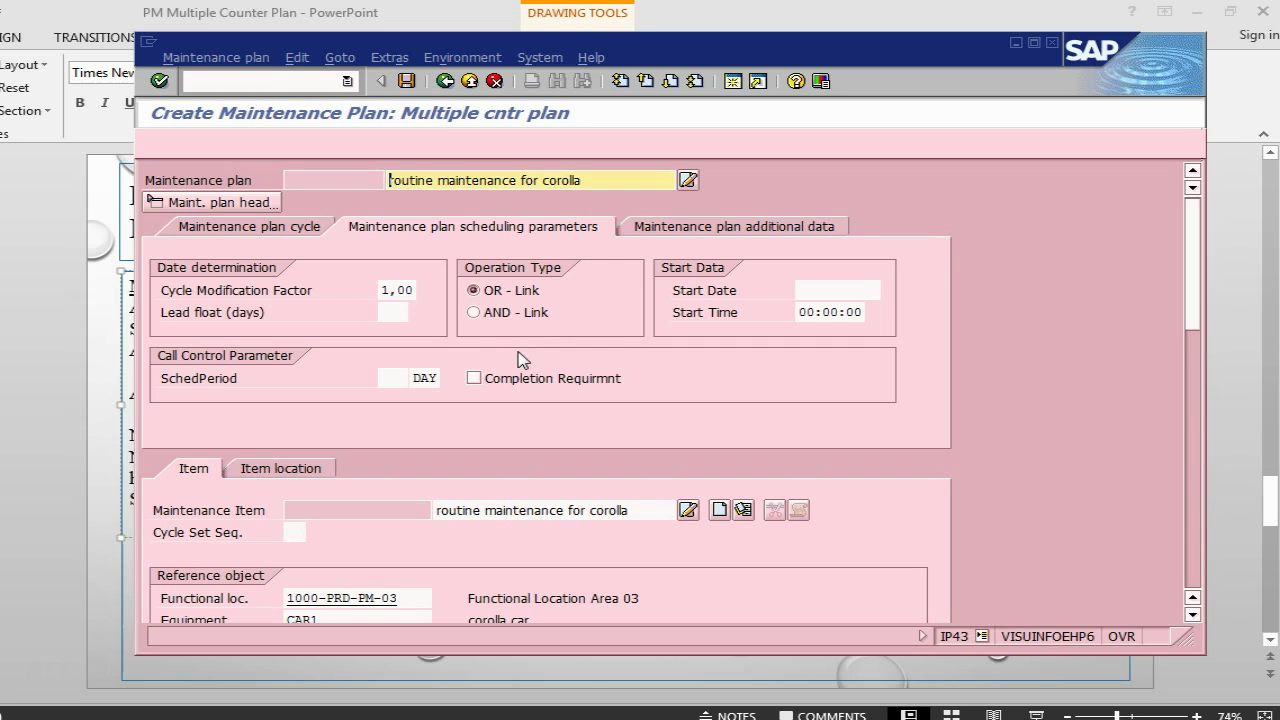
{"action": "left_click", "coordinate": [406, 80]}
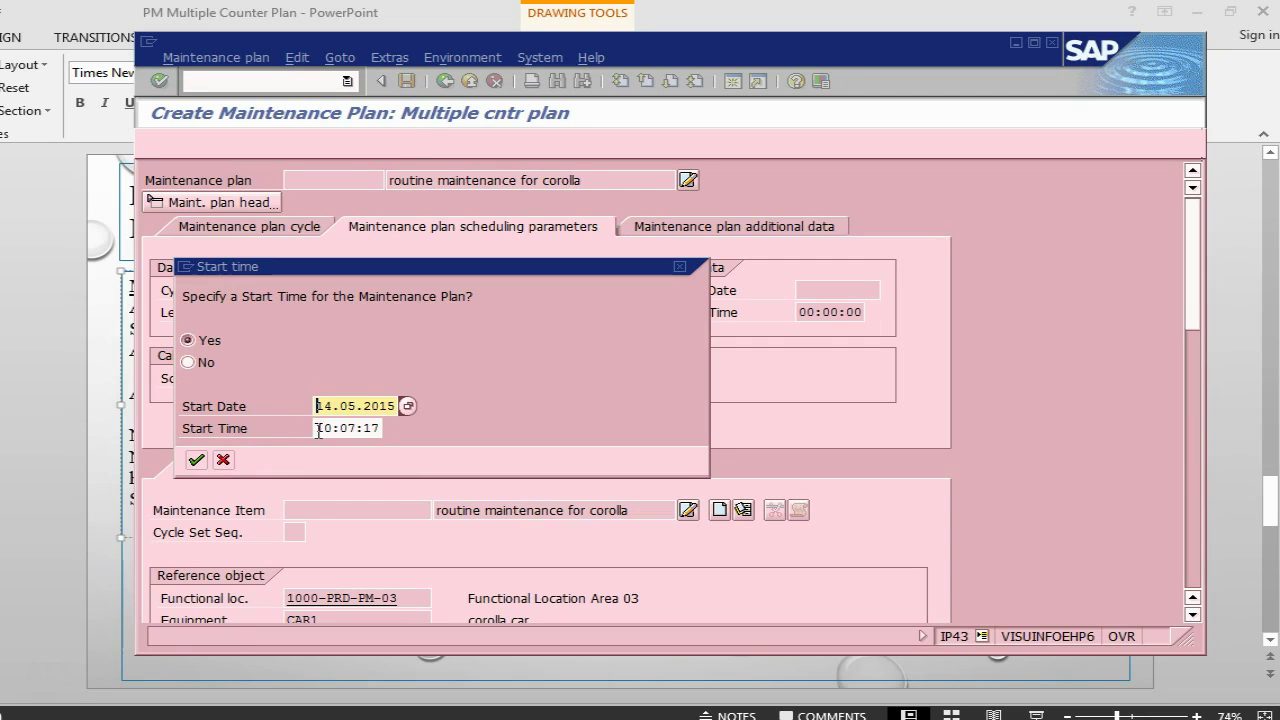
{"action": "left_click", "coordinate": [197, 460]}
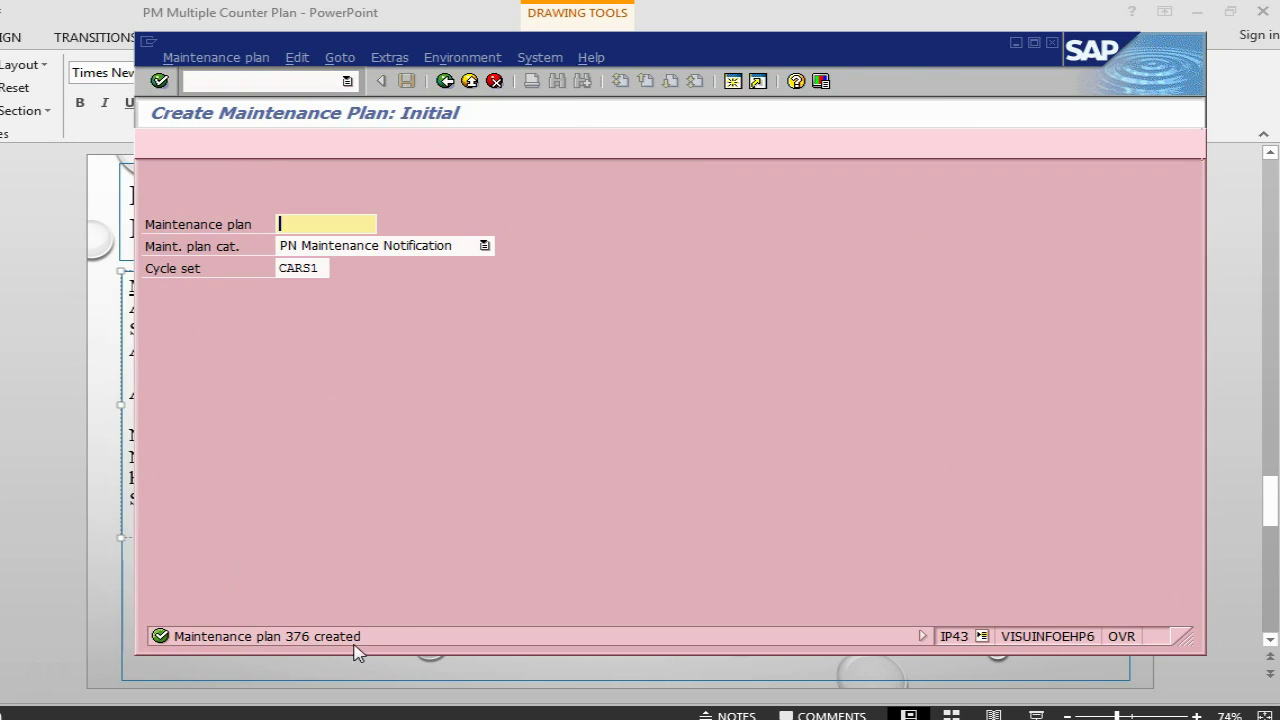
Switch to PowerPoint, insert plan number 376 after "A maintenance plan", and go to the Create Measuring Document slide.
{"action": "key", "text": "alt+Tab"}
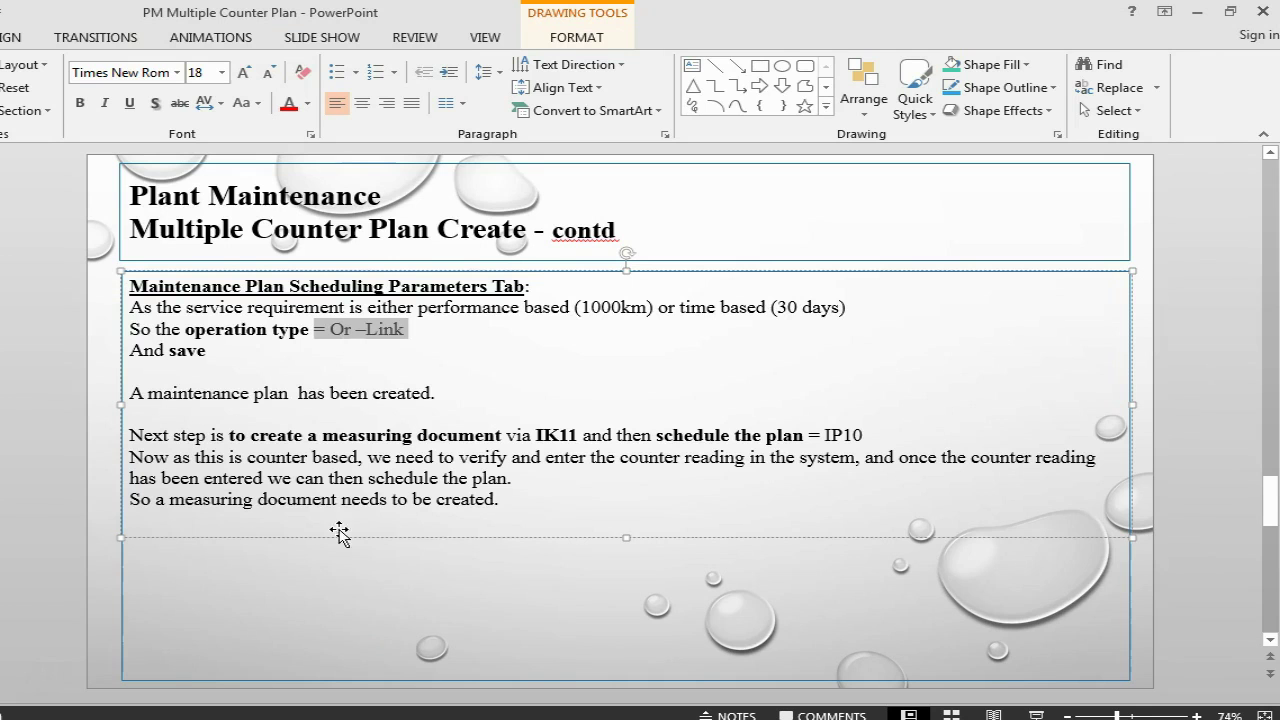
{"action": "left_click", "coordinate": [291, 393]}
{"action": "type", "text": "37 "}
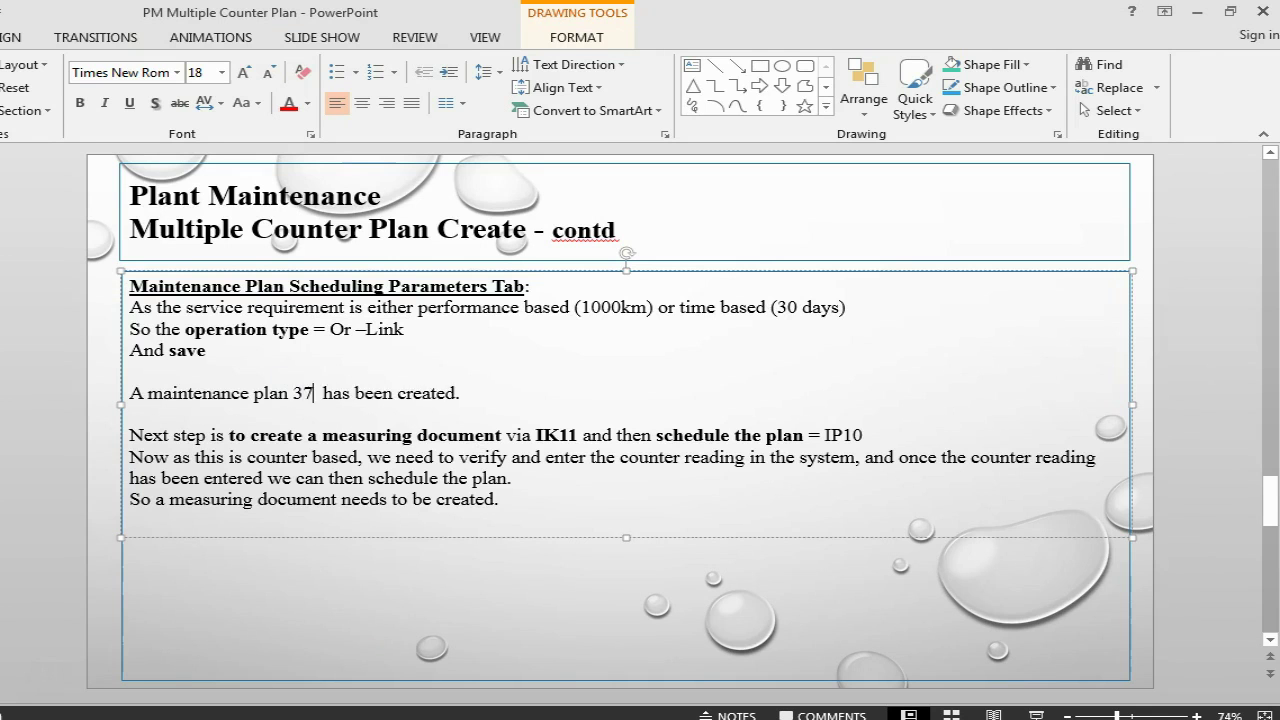
{"action": "type", "text": "6"}
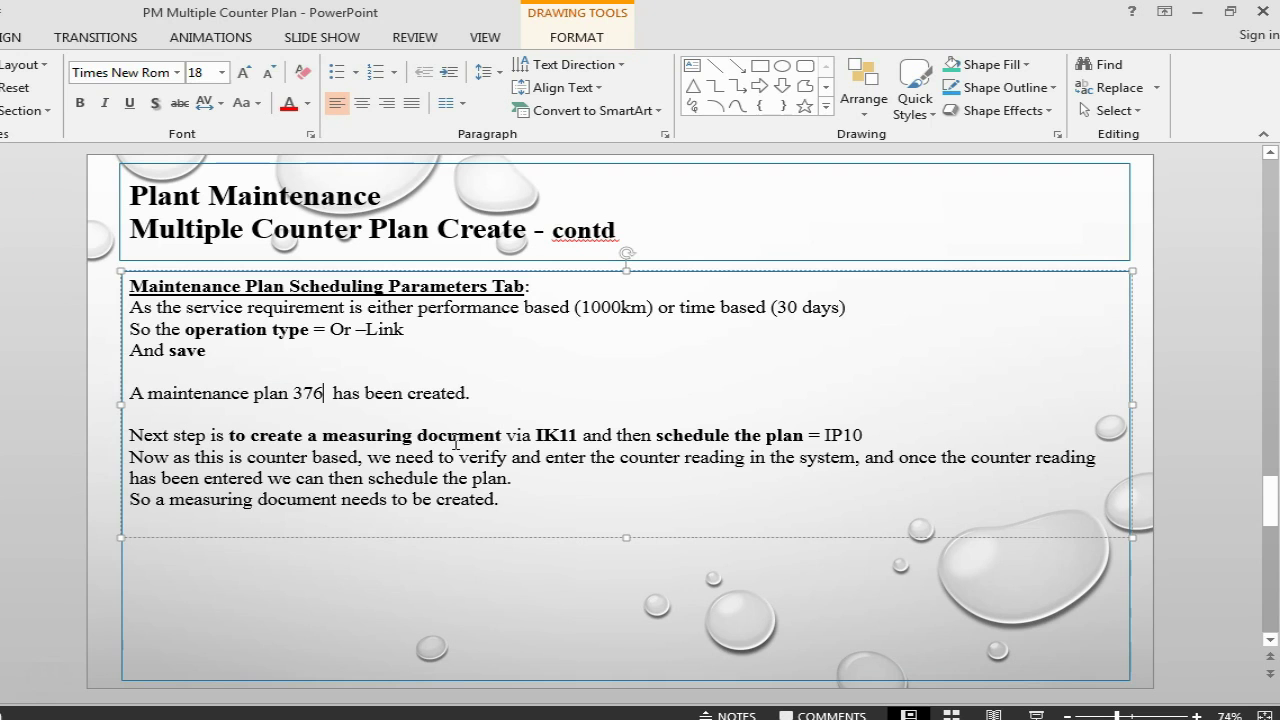
{"action": "key", "text": "Page_Down"}
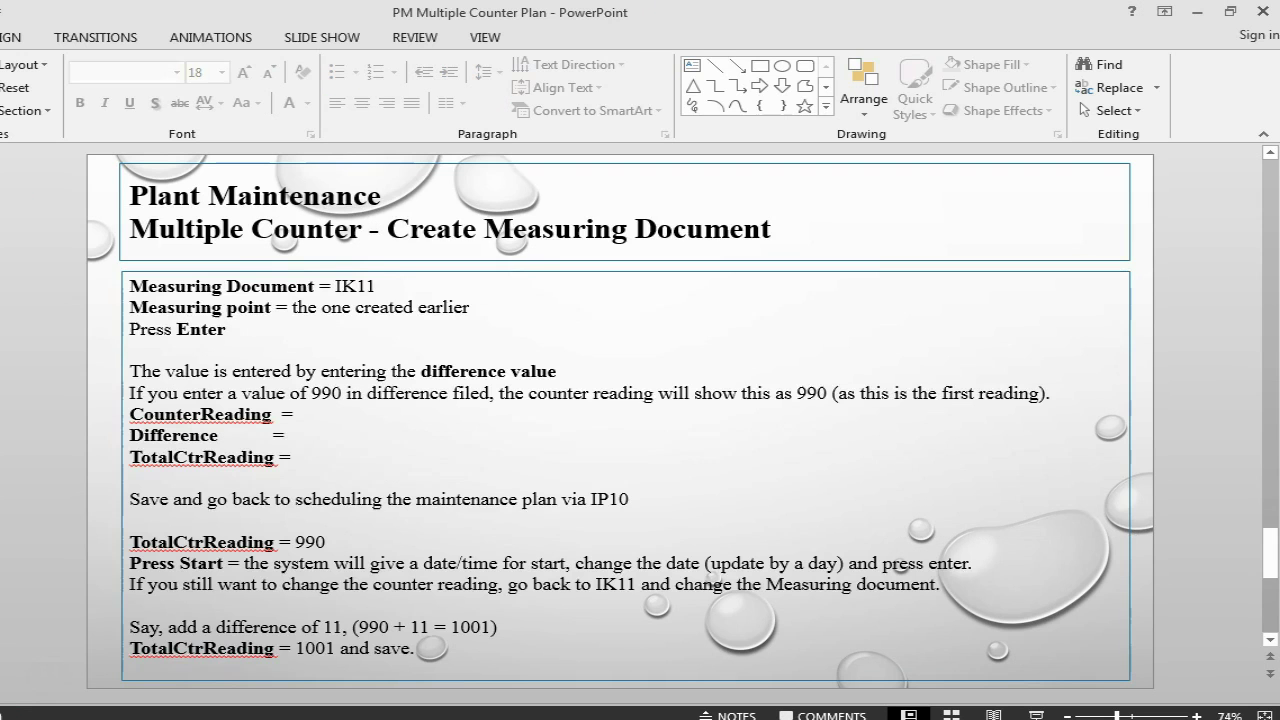
Switch to SAP, start transaction IK11 and open a new measurement document for measuring point 11870.
{"action": "key", "text": "alt+Tab"}
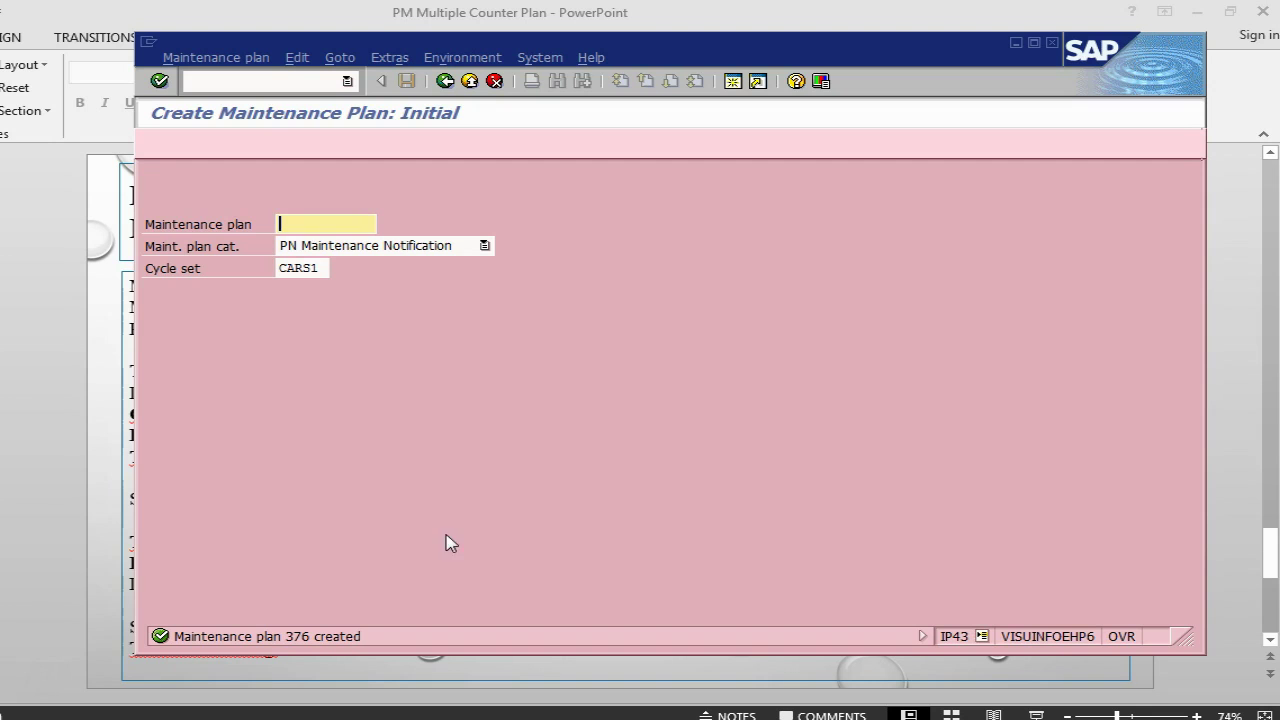
{"action": "left_click", "coordinate": [270, 84]}
{"action": "type", "text": "/"}
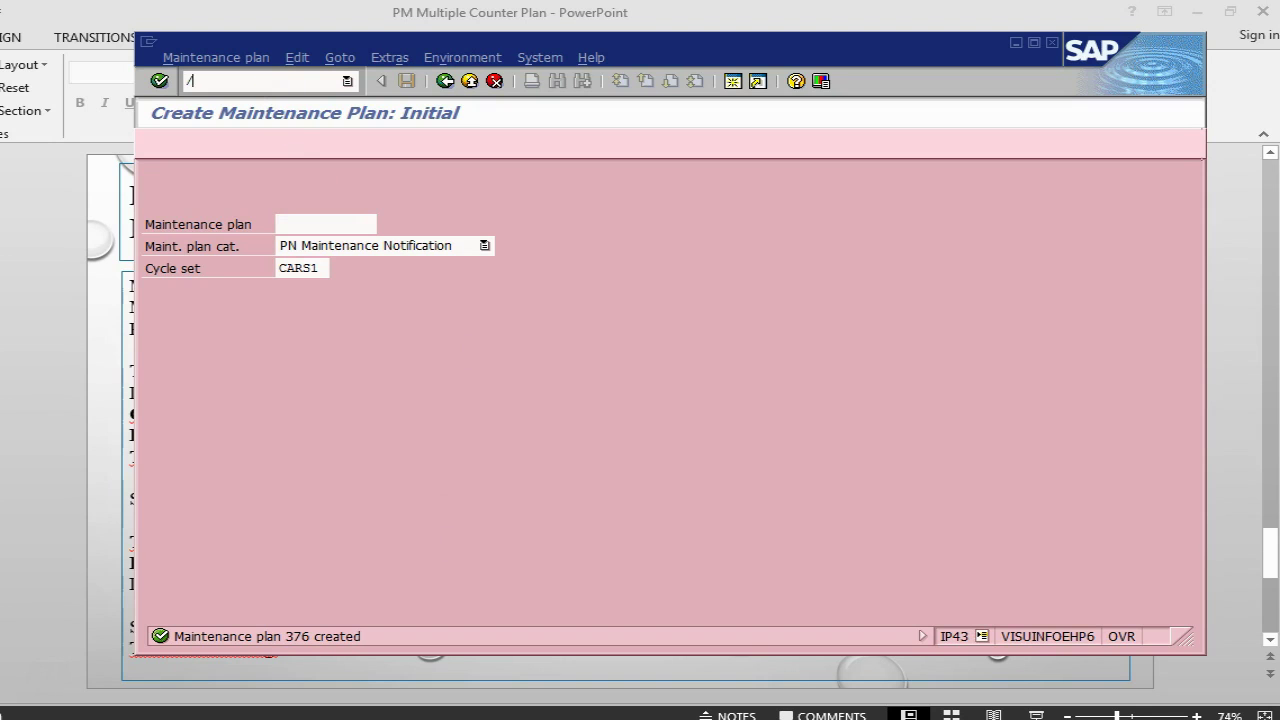
{"action": "type", "text": "nik11"}
{"action": "key", "text": "Return"}
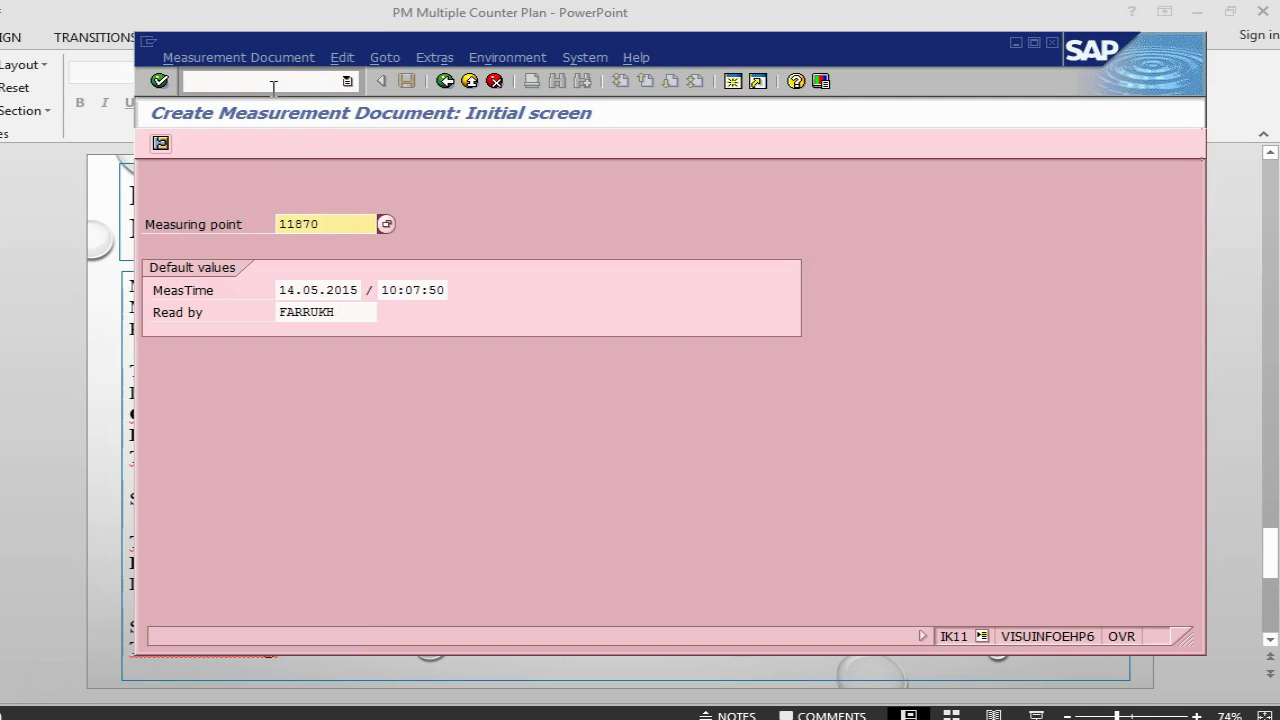
{"action": "key", "text": "Return"}
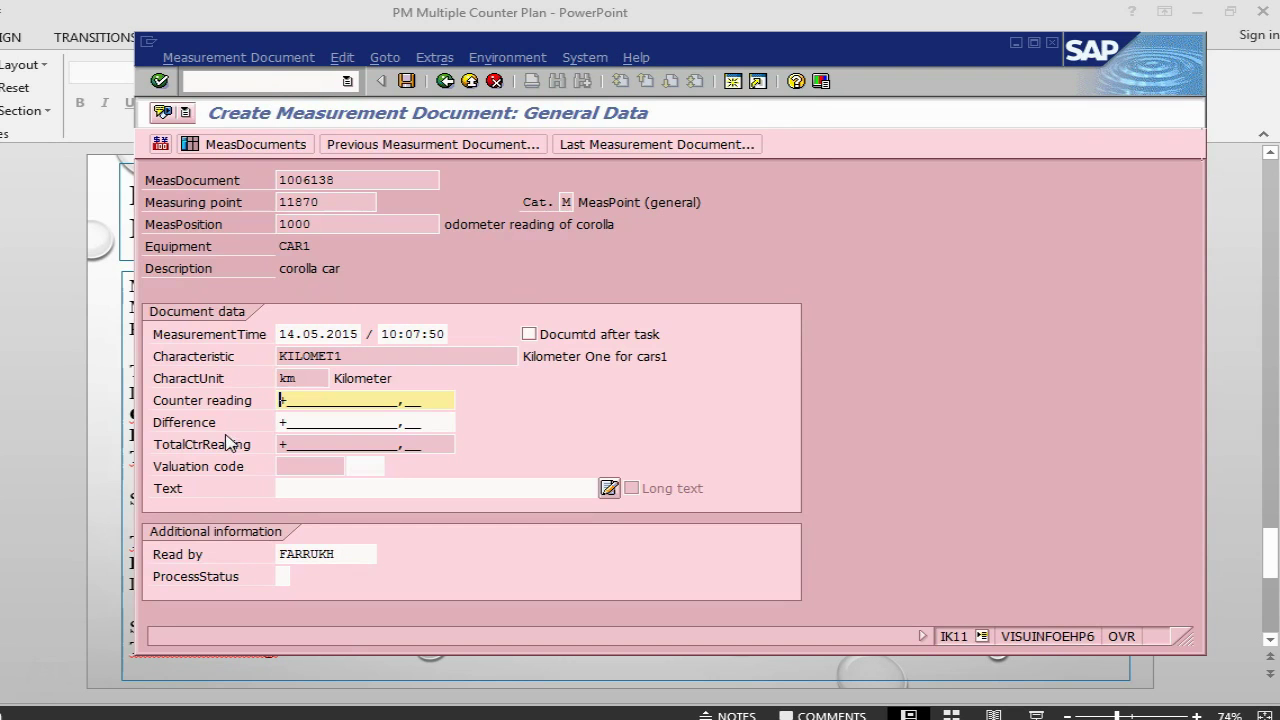
Enter a difference of 990 with the text "1st counter reading entered" and save the measurement document.
{"action": "left_click", "coordinate": [334, 424]}
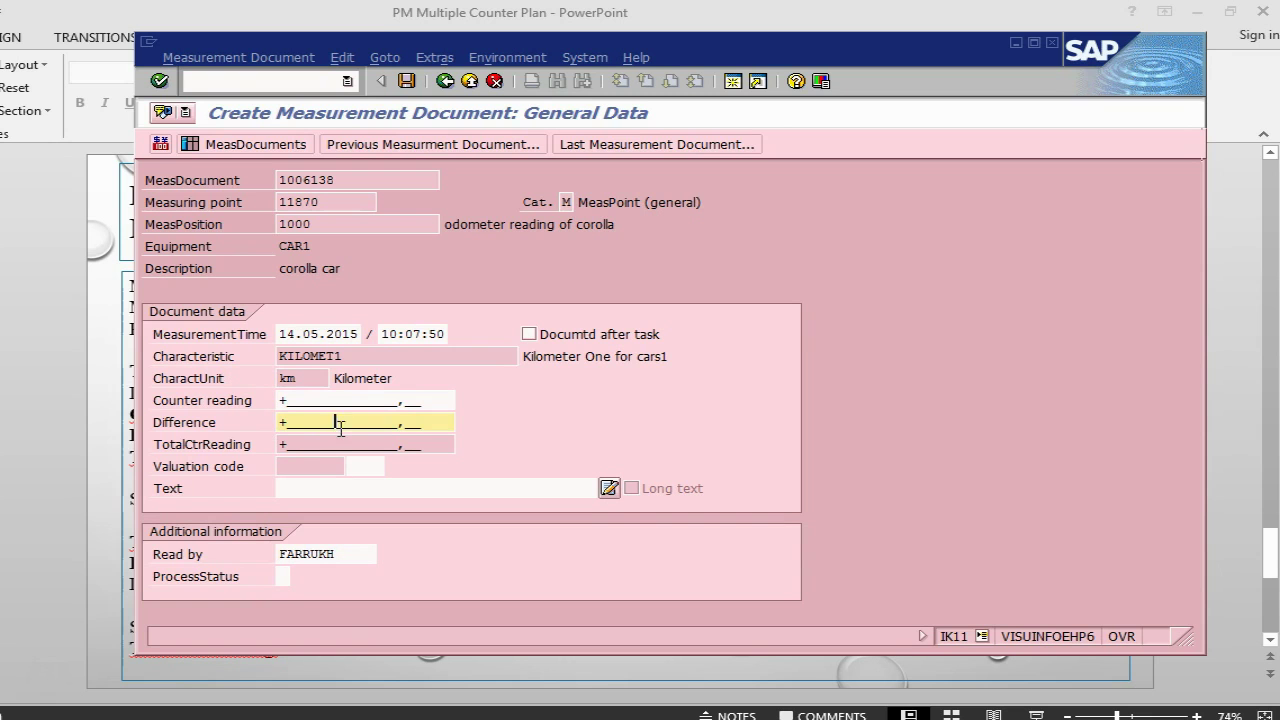
{"action": "type", "text": "899"}
{"action": "key", "text": "Return"}
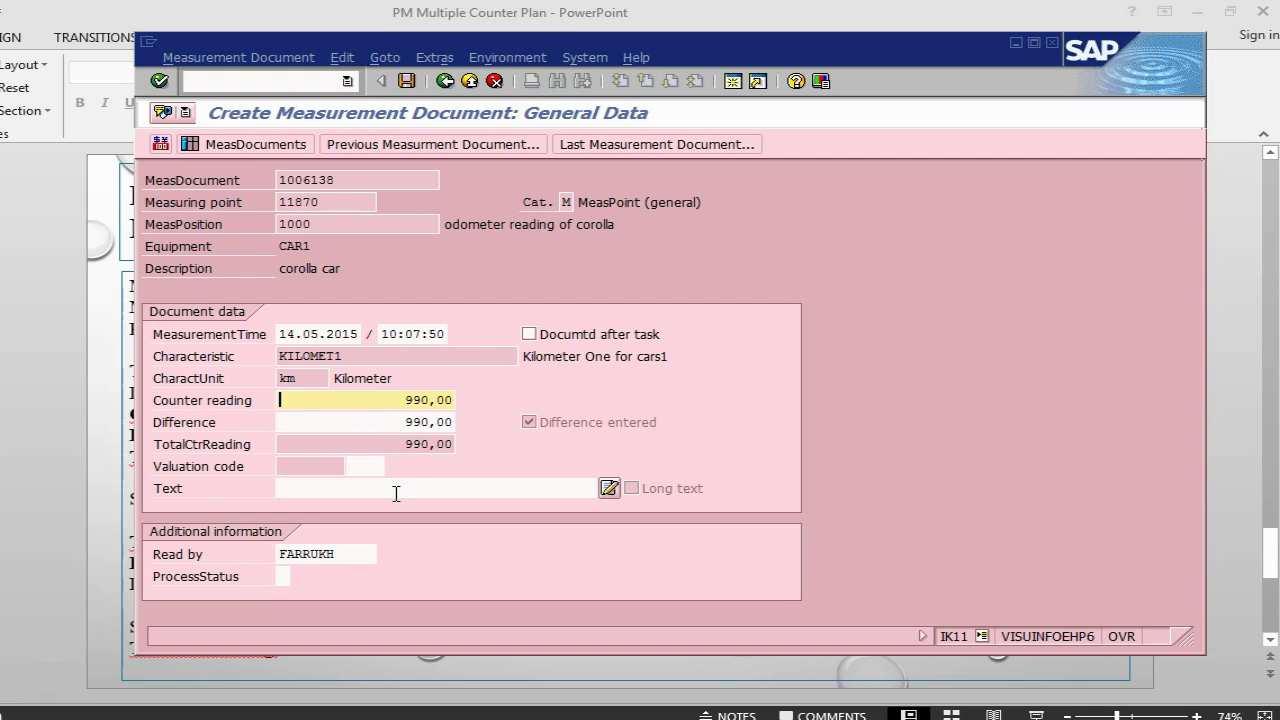
{"action": "left_click", "coordinate": [396, 490]}
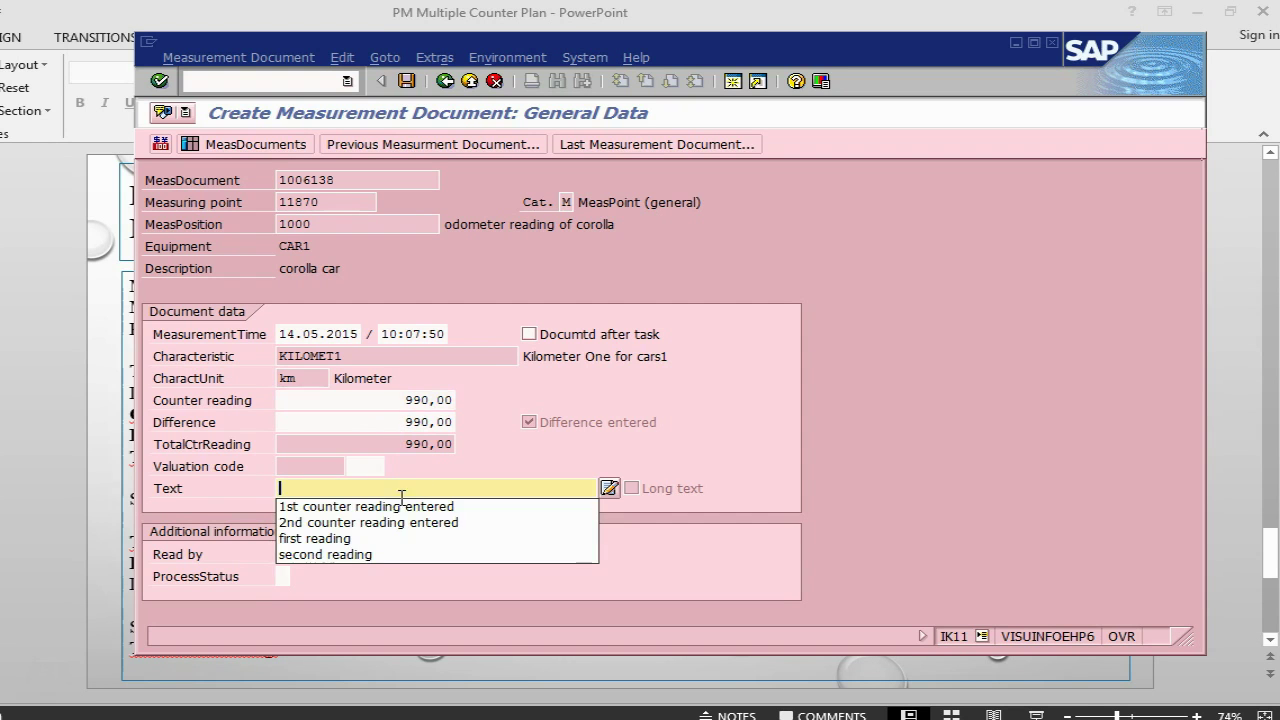
{"action": "left_click", "coordinate": [398, 506]}
{"action": "key", "text": "Return"}
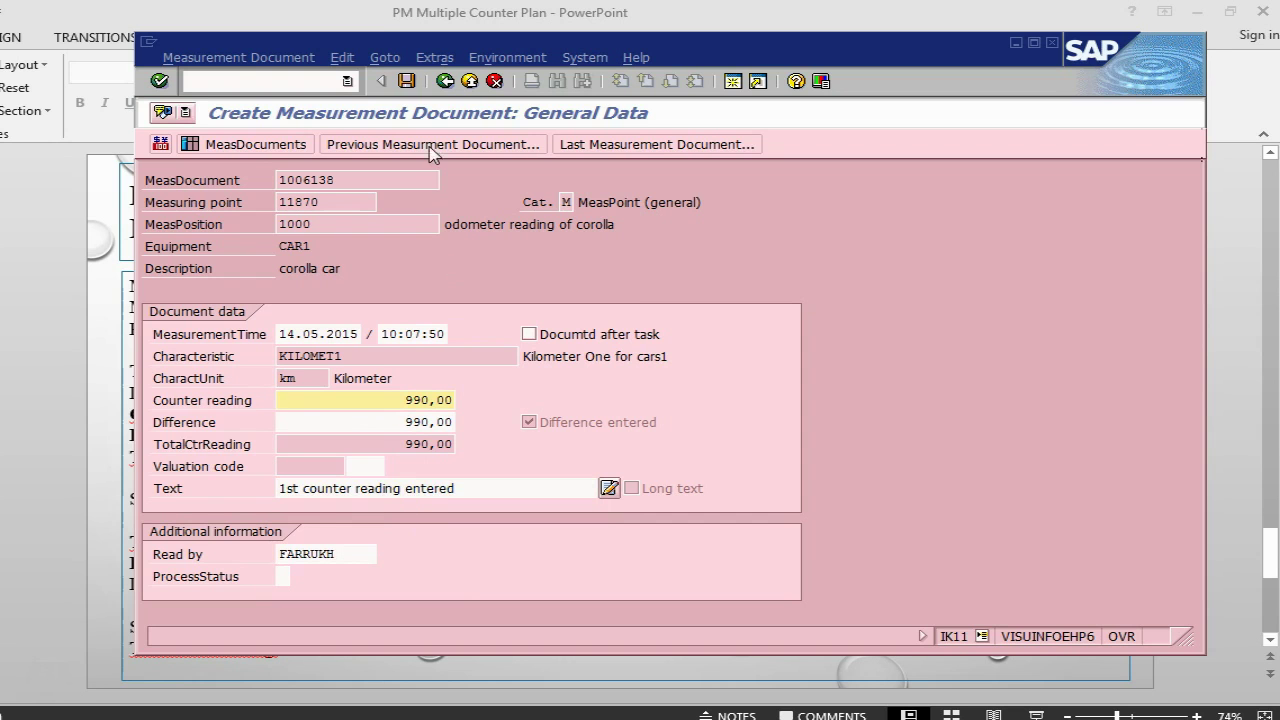
{"action": "left_click", "coordinate": [406, 81]}
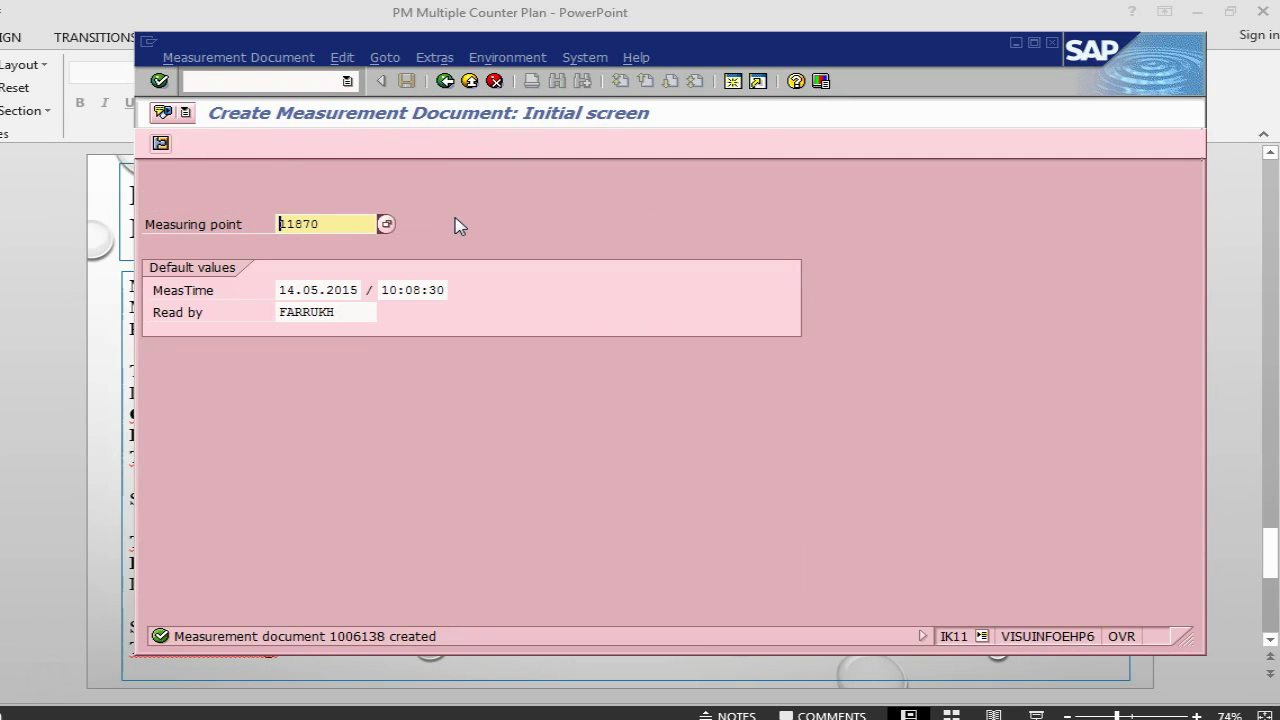
Check the measuring document slide in PowerPoint, return to SAP and open maintenance plan 376 with transaction IP10 in a new session.
{"action": "key", "text": "alt+Tab"}
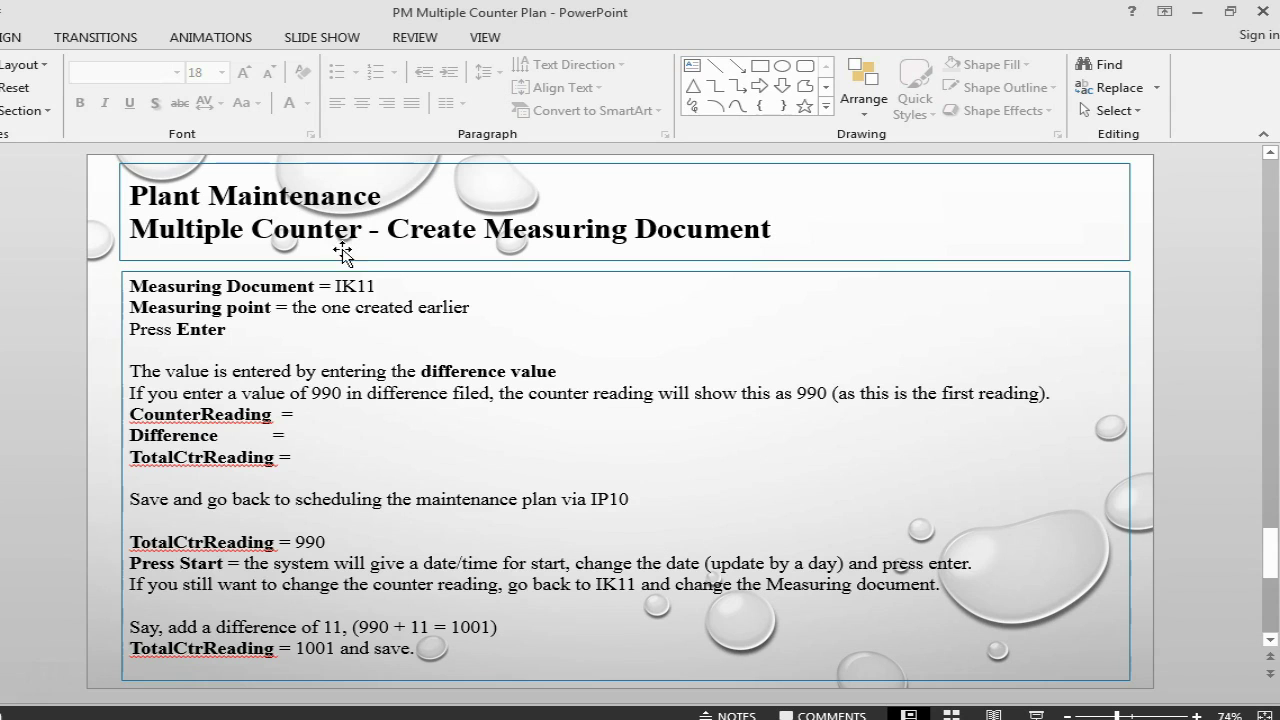
{"action": "key", "text": "alt+Tab"}
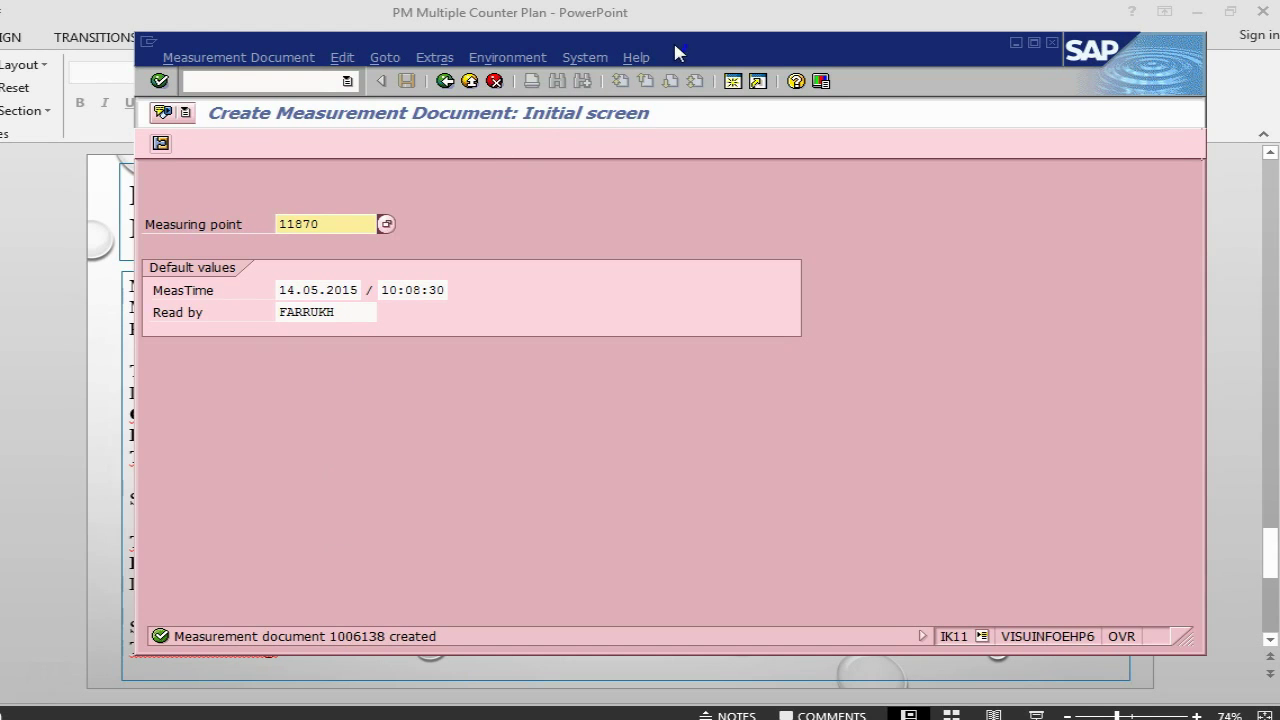
{"action": "left_click_drag", "start_coordinate": [678, 52], "coordinate": [565, 47]}
{"action": "left_click", "coordinate": [620, 78]}
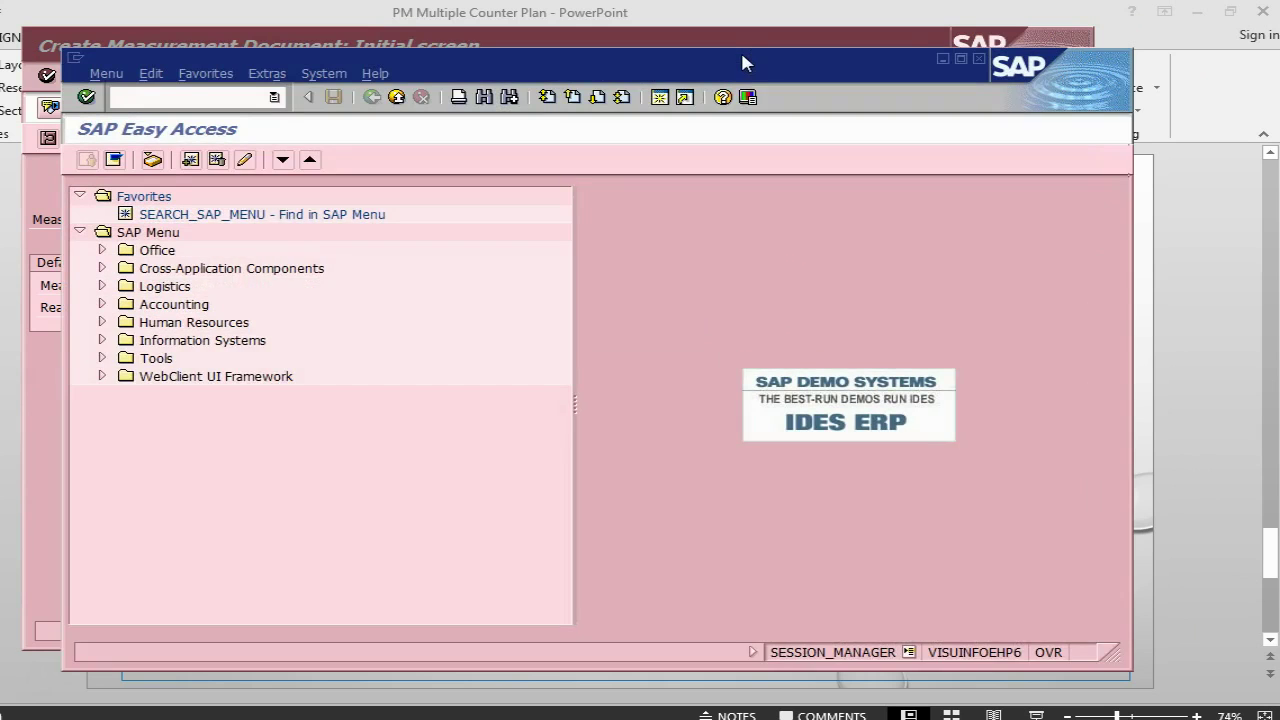
{"action": "left_click_drag", "start_coordinate": [742, 62], "coordinate": [873, 52]}
{"action": "type", "text": "1p"}
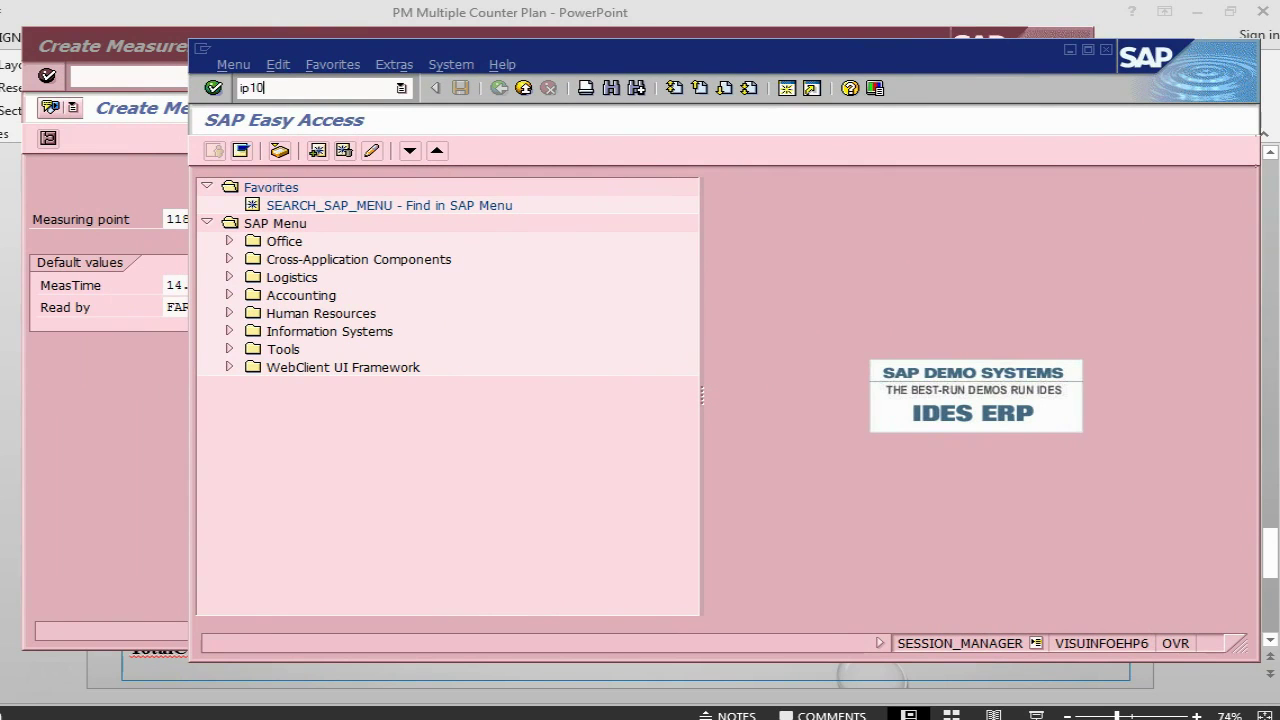
{"action": "key", "text": "Return"}
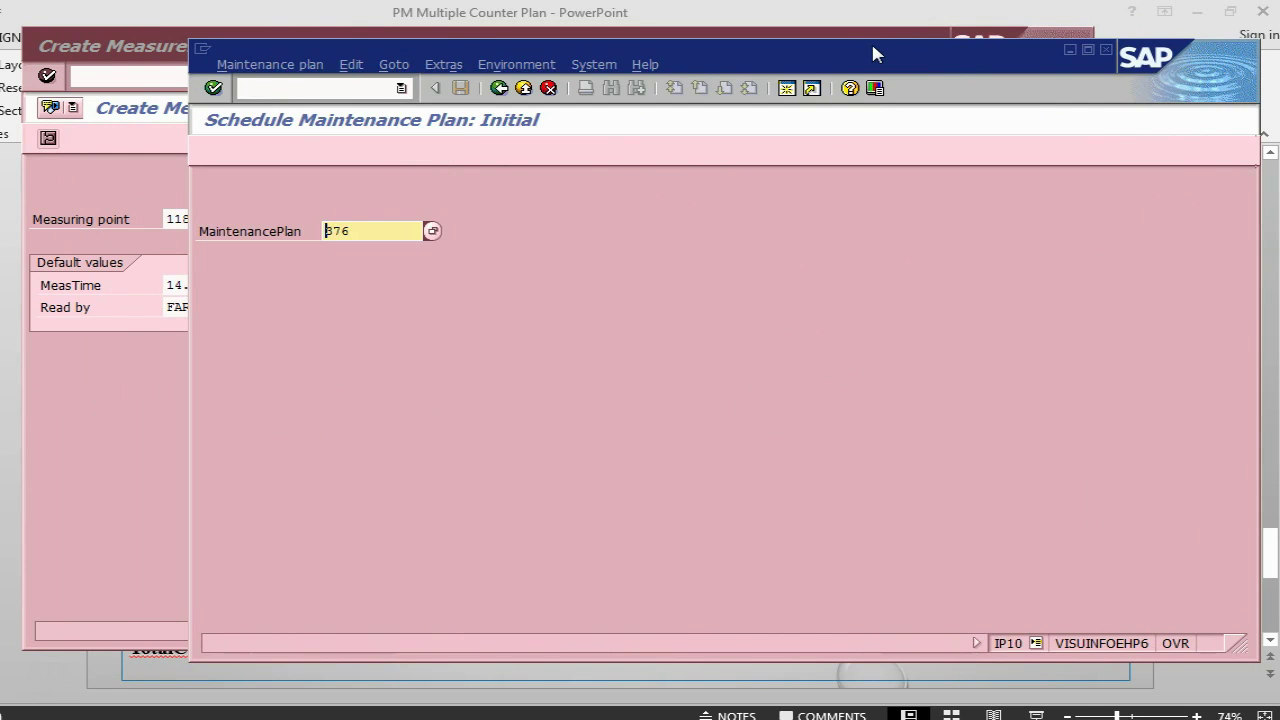
{"action": "key", "text": "Return"}
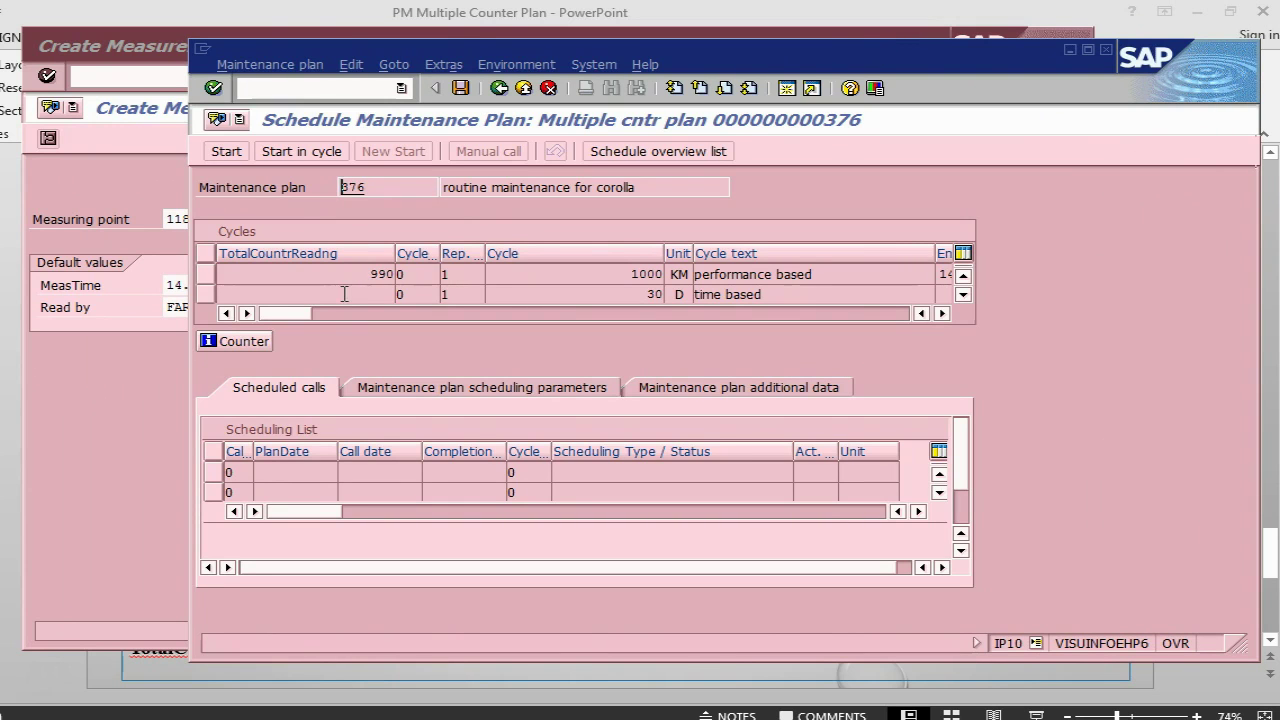
{"action": "left_click", "coordinate": [376, 273]}
{"action": "left_click_drag", "start_coordinate": [627, 274], "coordinate": [662, 274]}
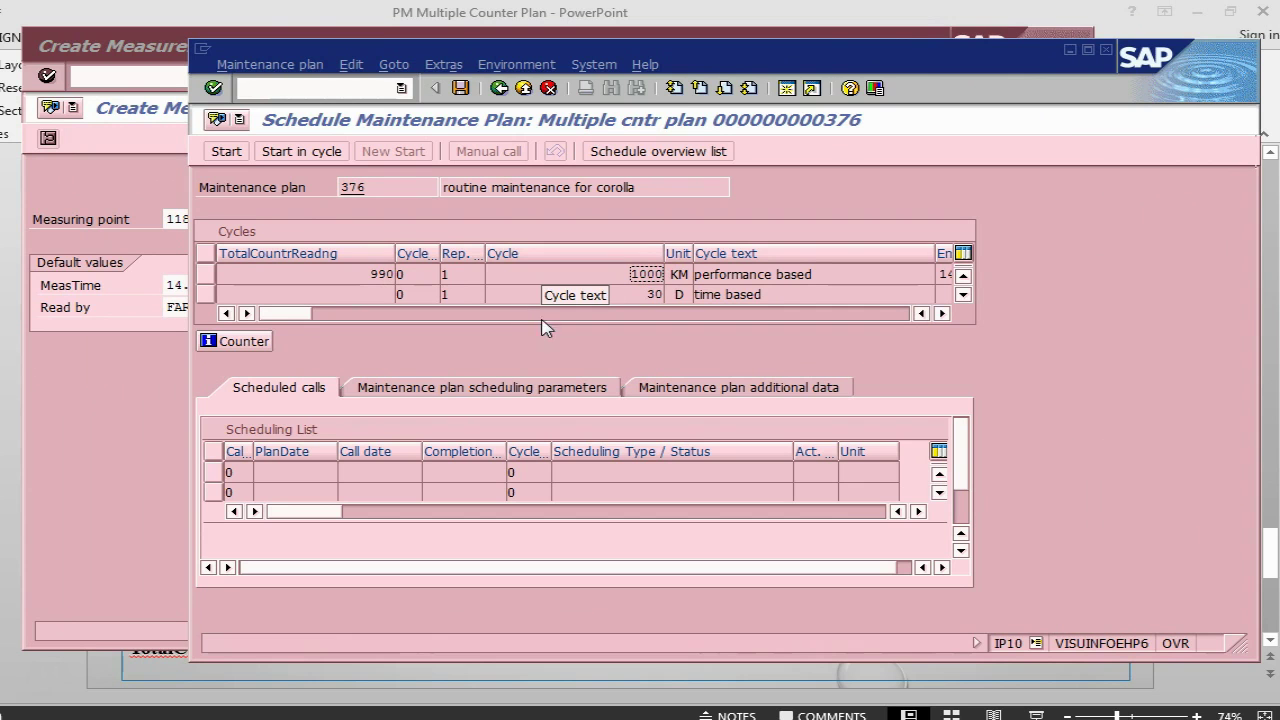
Create and save another measurement document for measuring point 11870 with difference 11 and the text "2nd counter reading entered".
{"action": "left_click", "coordinate": [105, 492]}
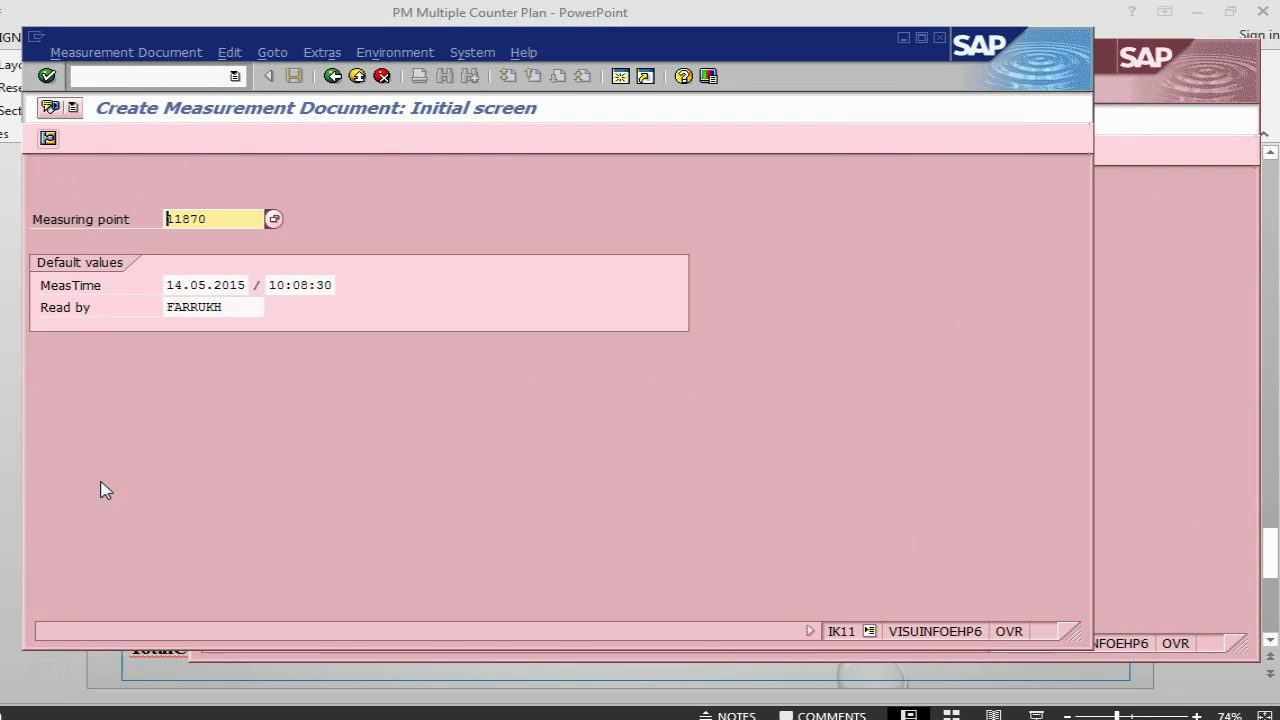
{"action": "key", "text": "Return"}
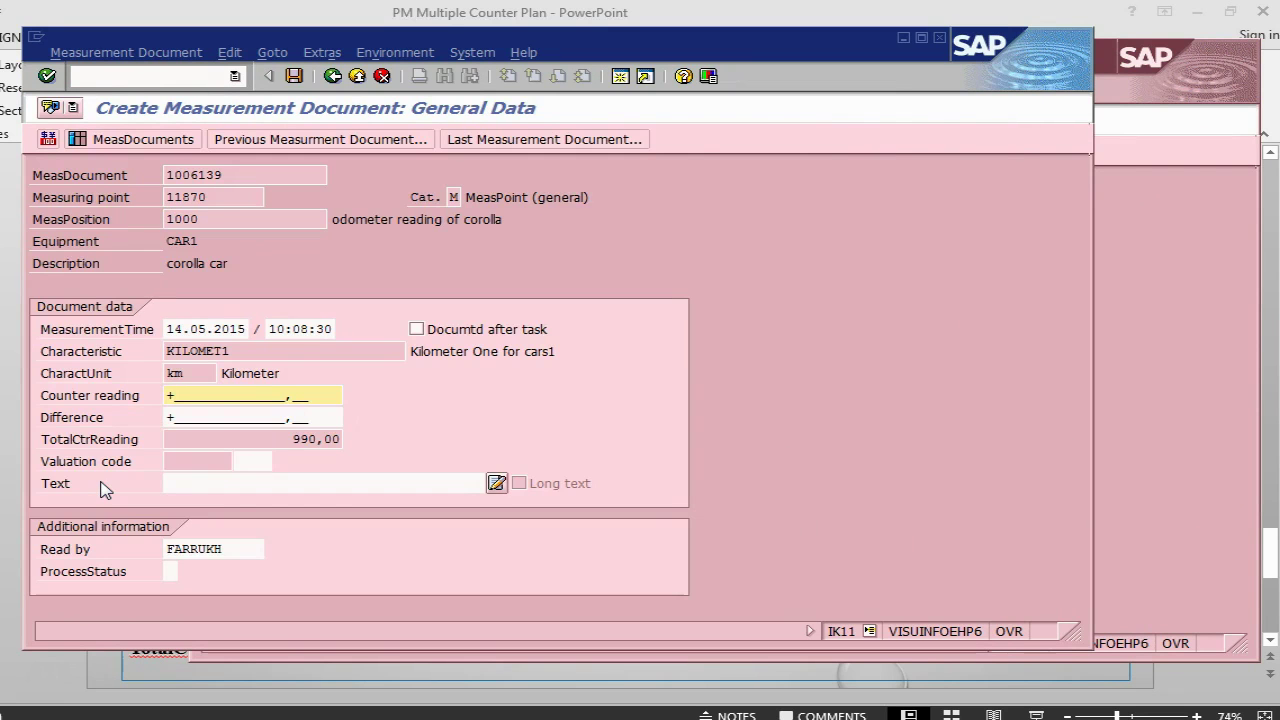
{"action": "key", "text": "Tab"}
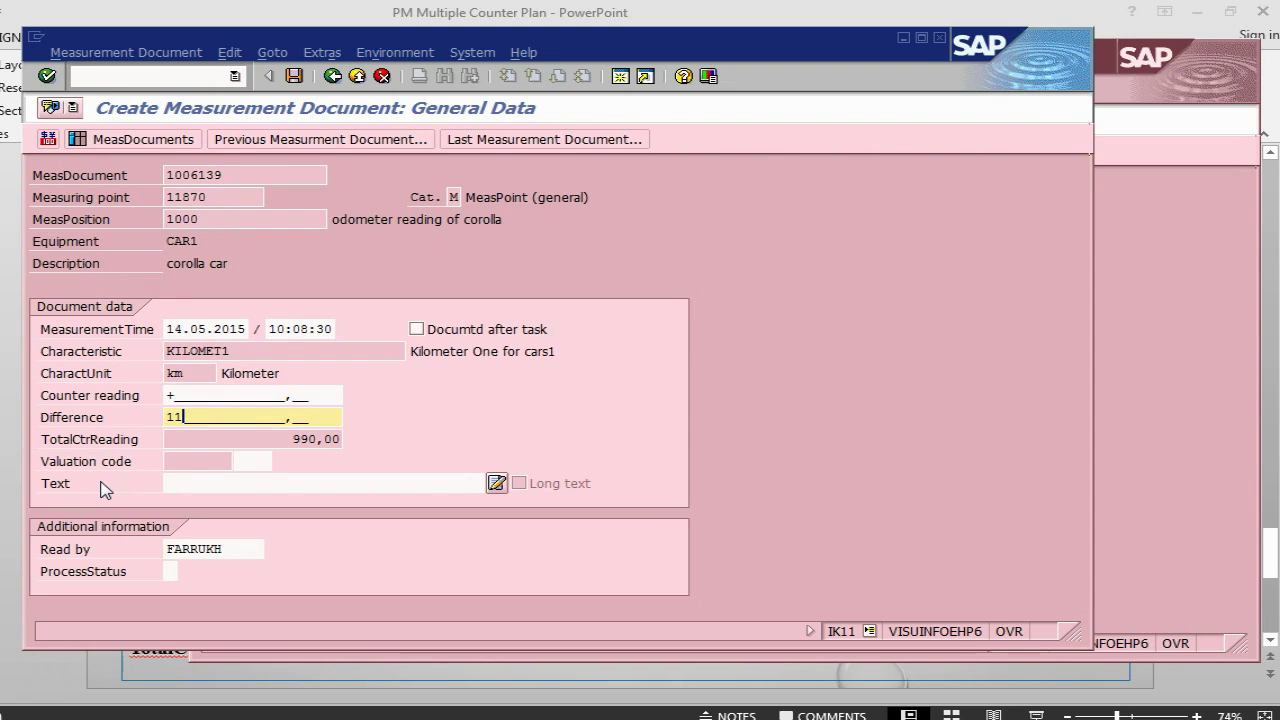
{"action": "key", "text": "Return"}
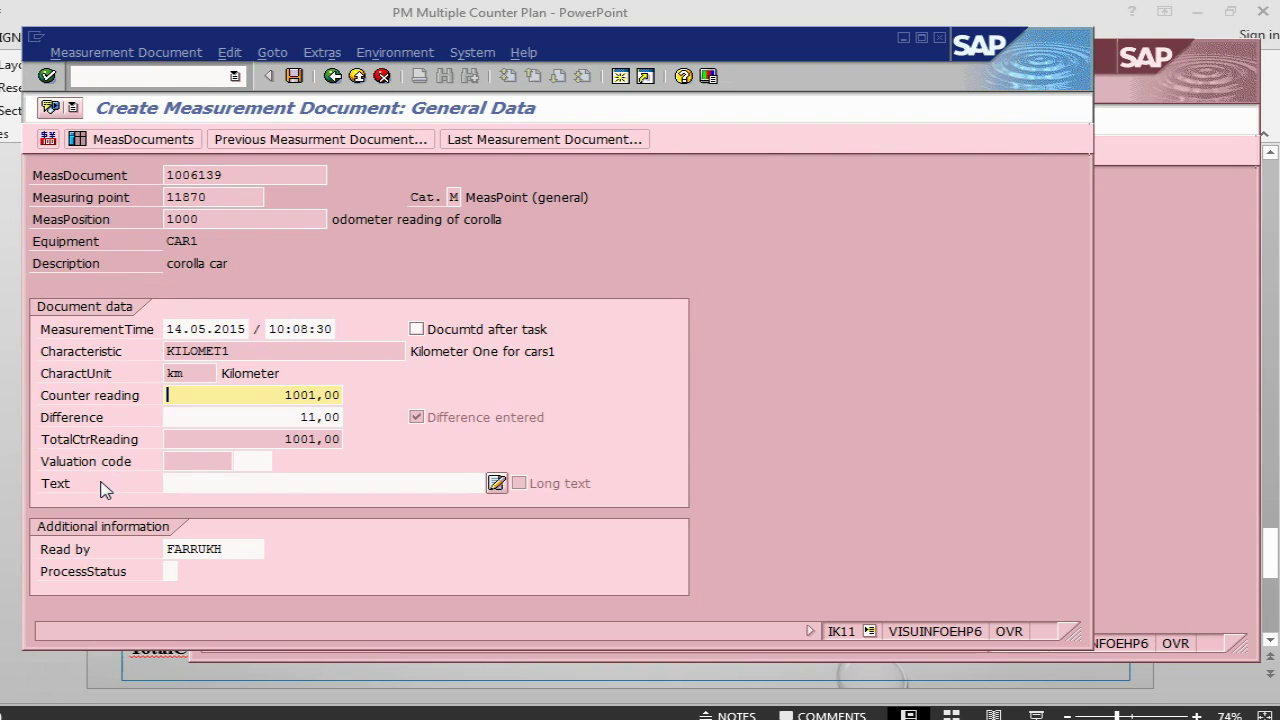
{"action": "left_click", "coordinate": [195, 484]}
{"action": "type", "text": "2"}
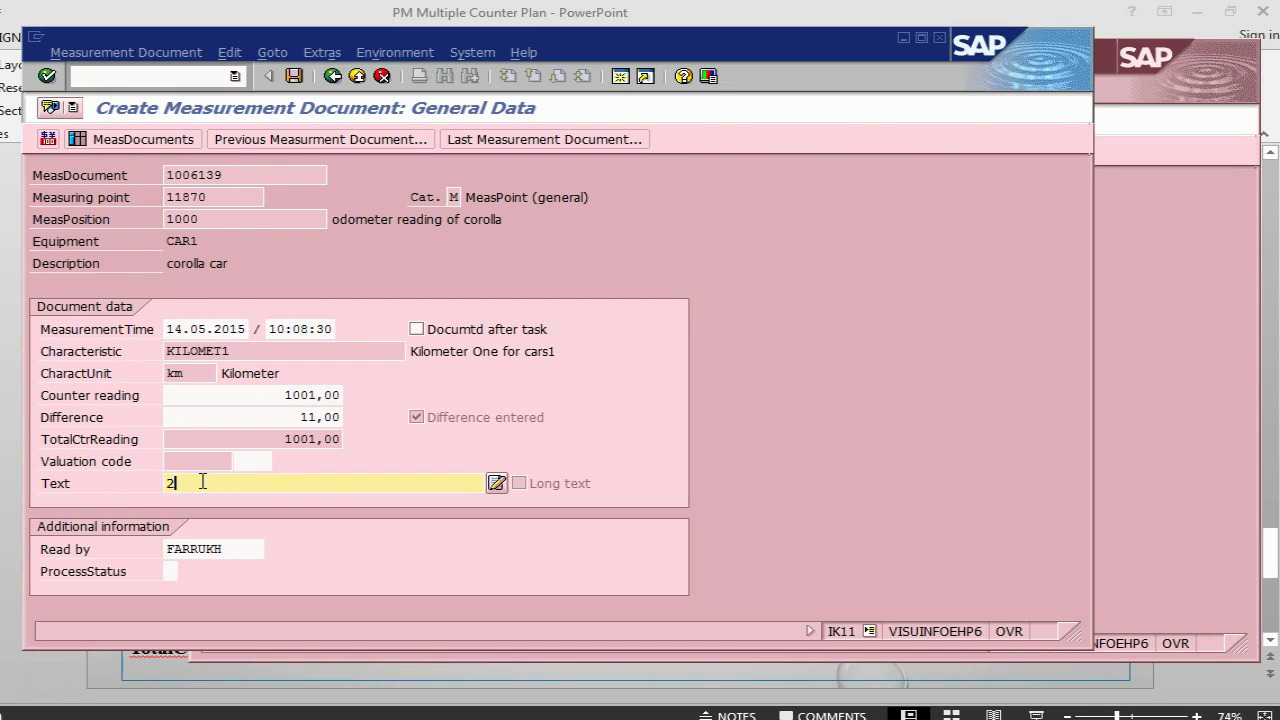
{"action": "left_click", "coordinate": [204, 503]}
{"action": "key", "text": "Return"}
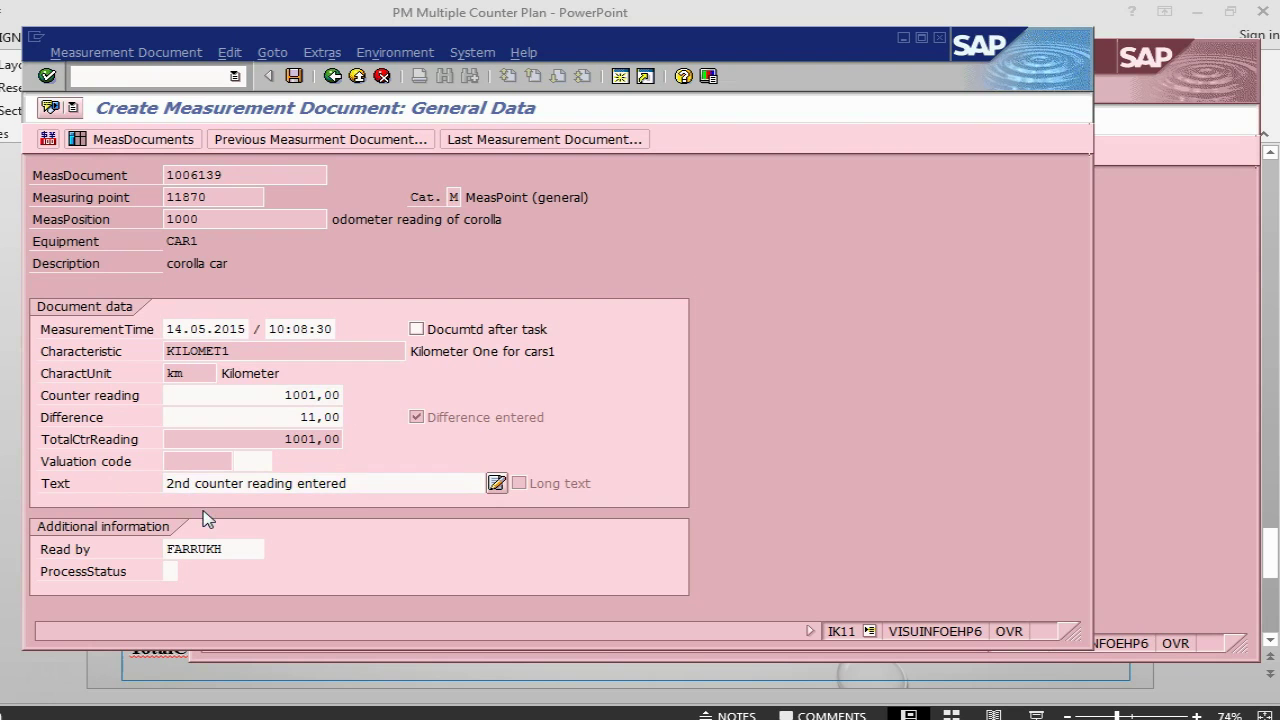
{"action": "left_click", "coordinate": [294, 77]}
Return to the scheduling session, leave maintenance plan 376 without saving and reopen it to refresh its counter reading.
{"action": "key", "text": "alt+Tab"}
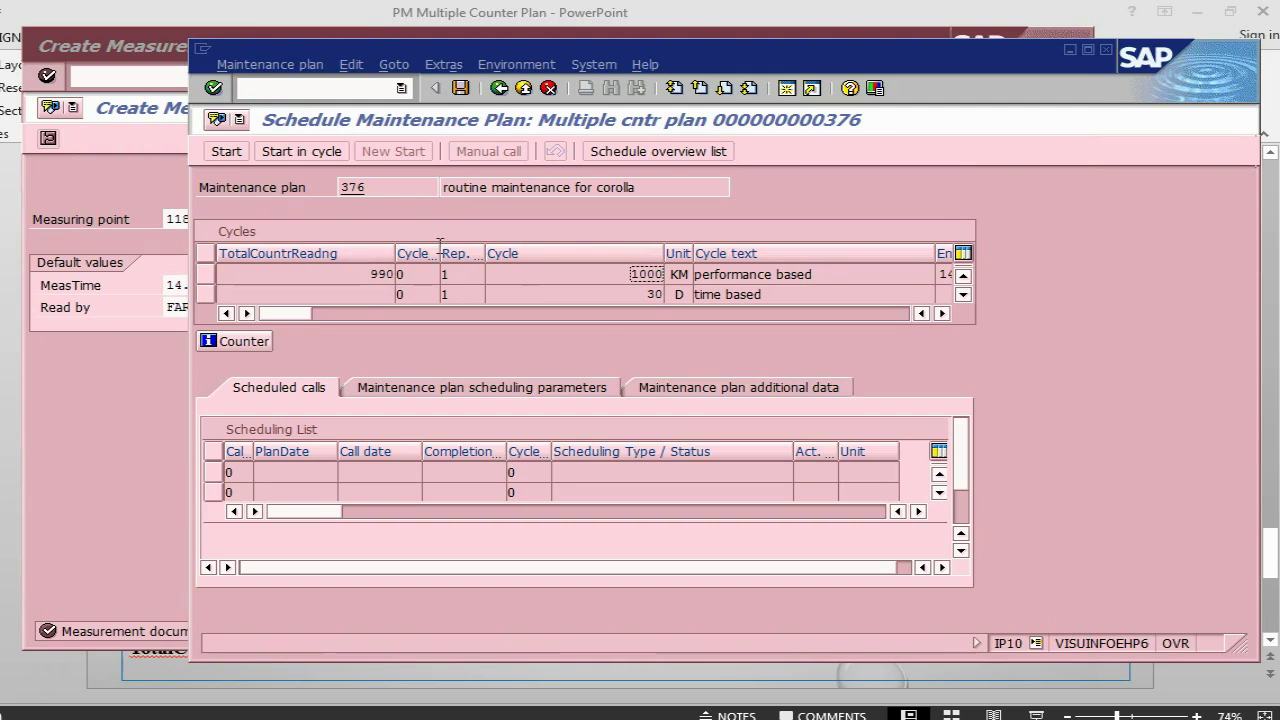
{"action": "left_click", "coordinate": [498, 88]}
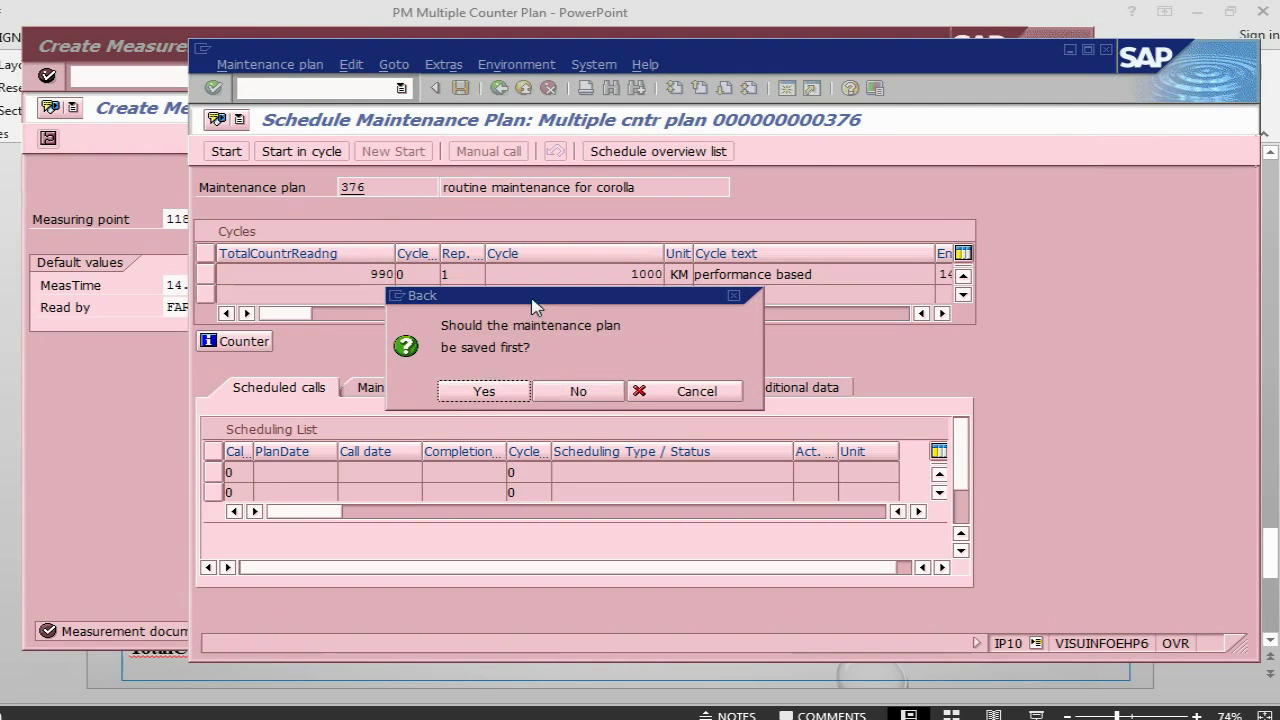
{"action": "left_click", "coordinate": [556, 398]}
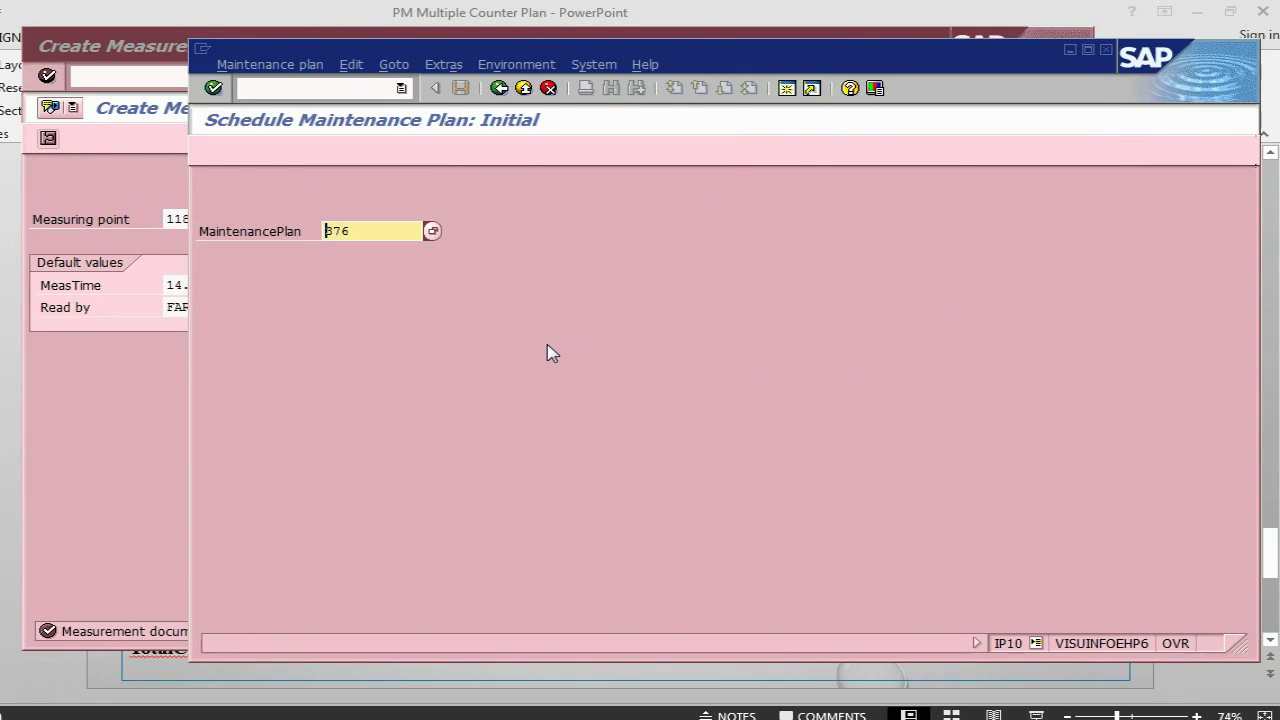
{"action": "key", "text": "Return"}
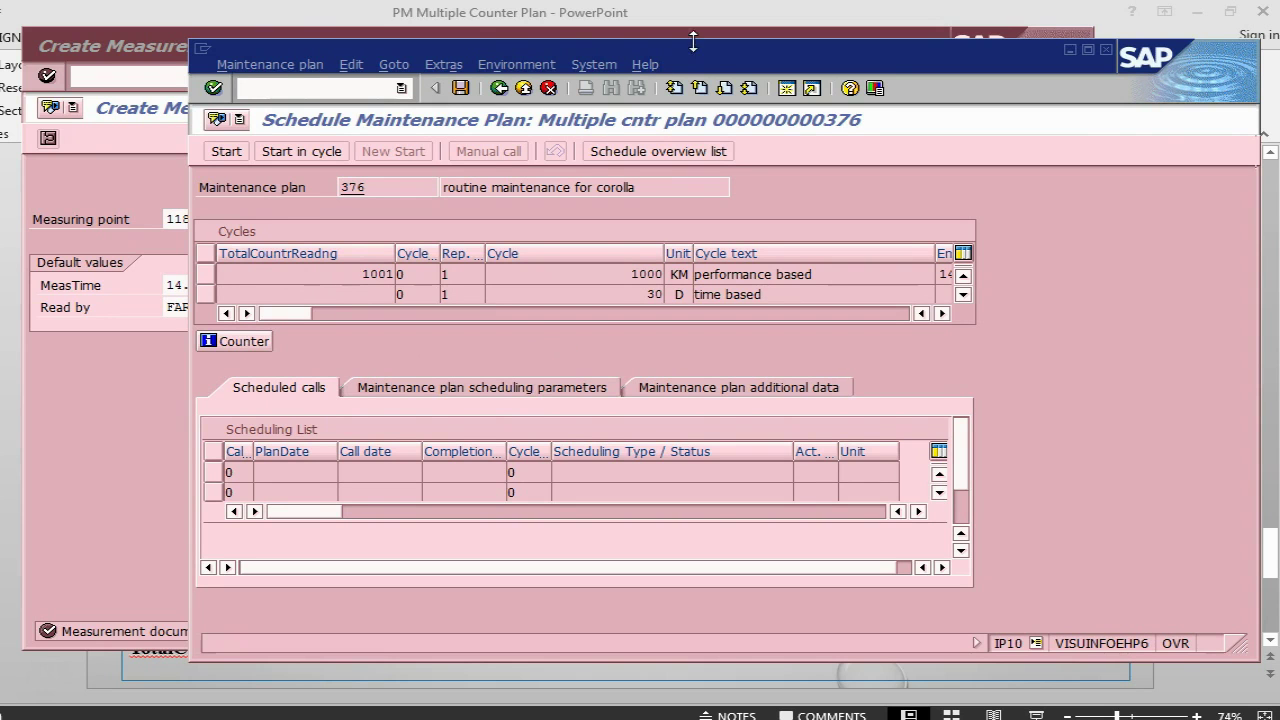
{"action": "left_click_drag", "start_coordinate": [696, 38], "coordinate": [696, 10]}
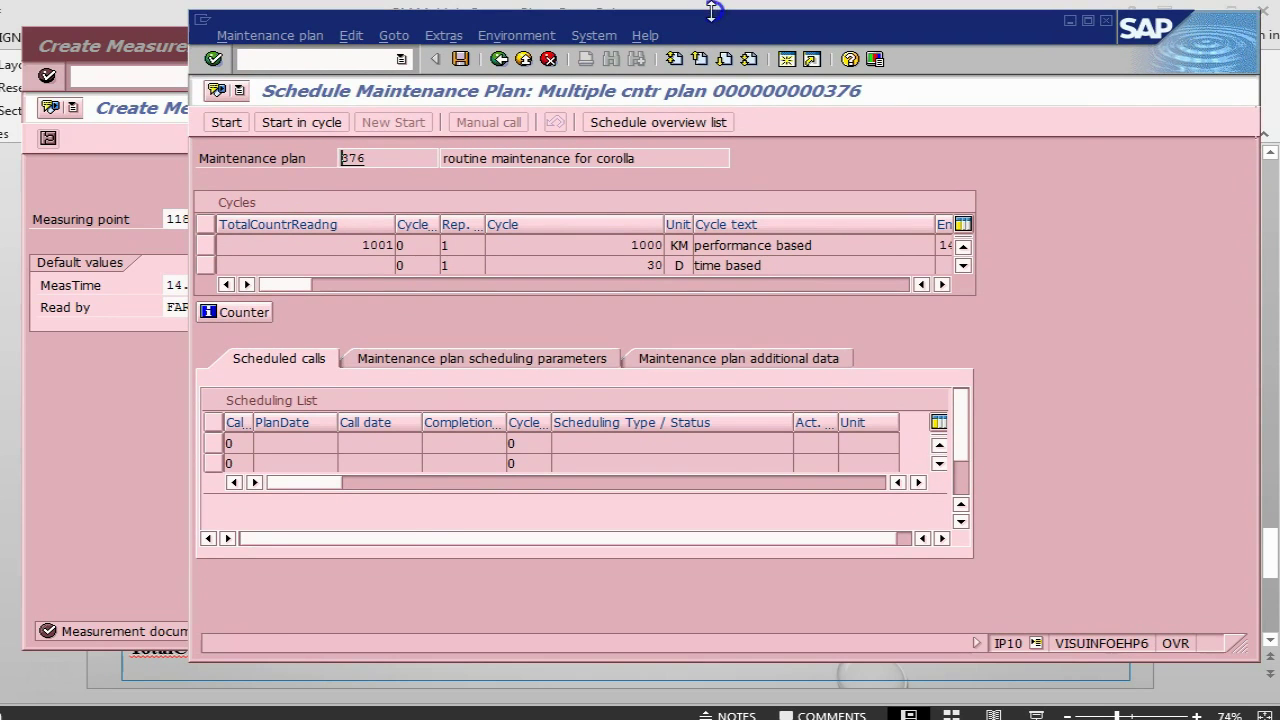
Try to start scheduling the plan with the proposed start date 14.05.2015 and start time 10:07:17.
{"action": "left_click", "coordinate": [227, 123]}
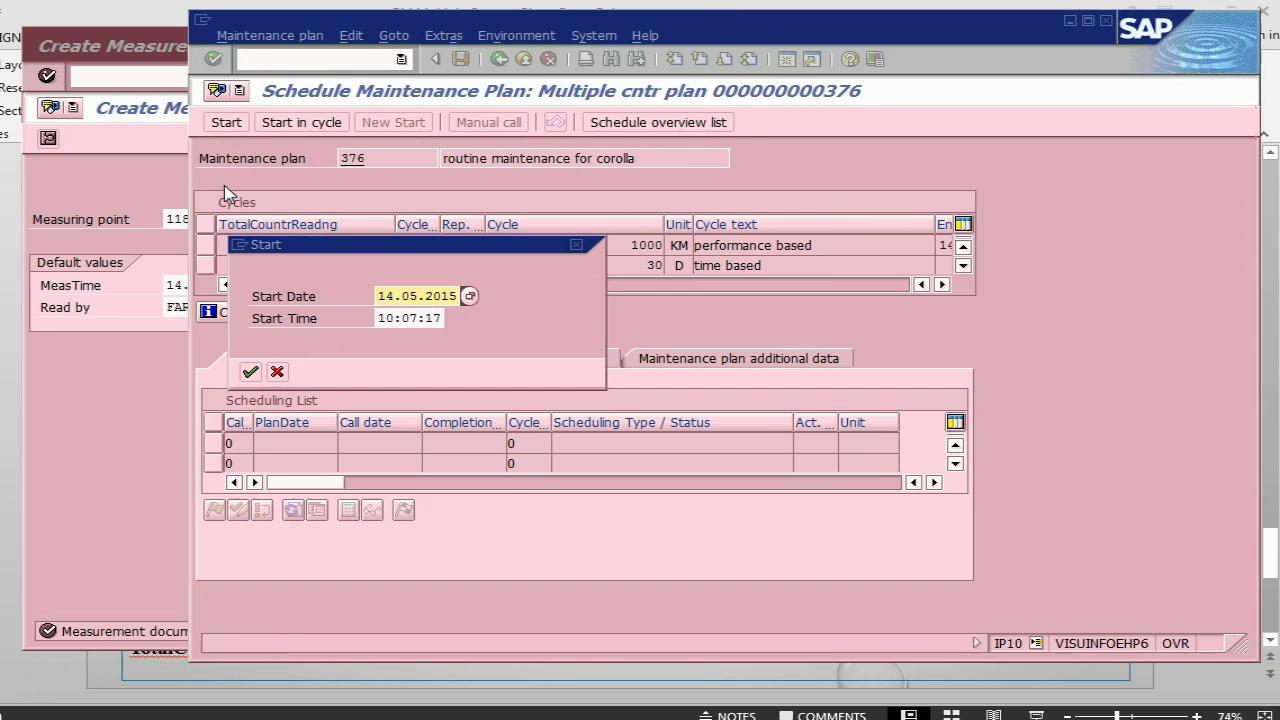
{"action": "left_click", "coordinate": [250, 372]}
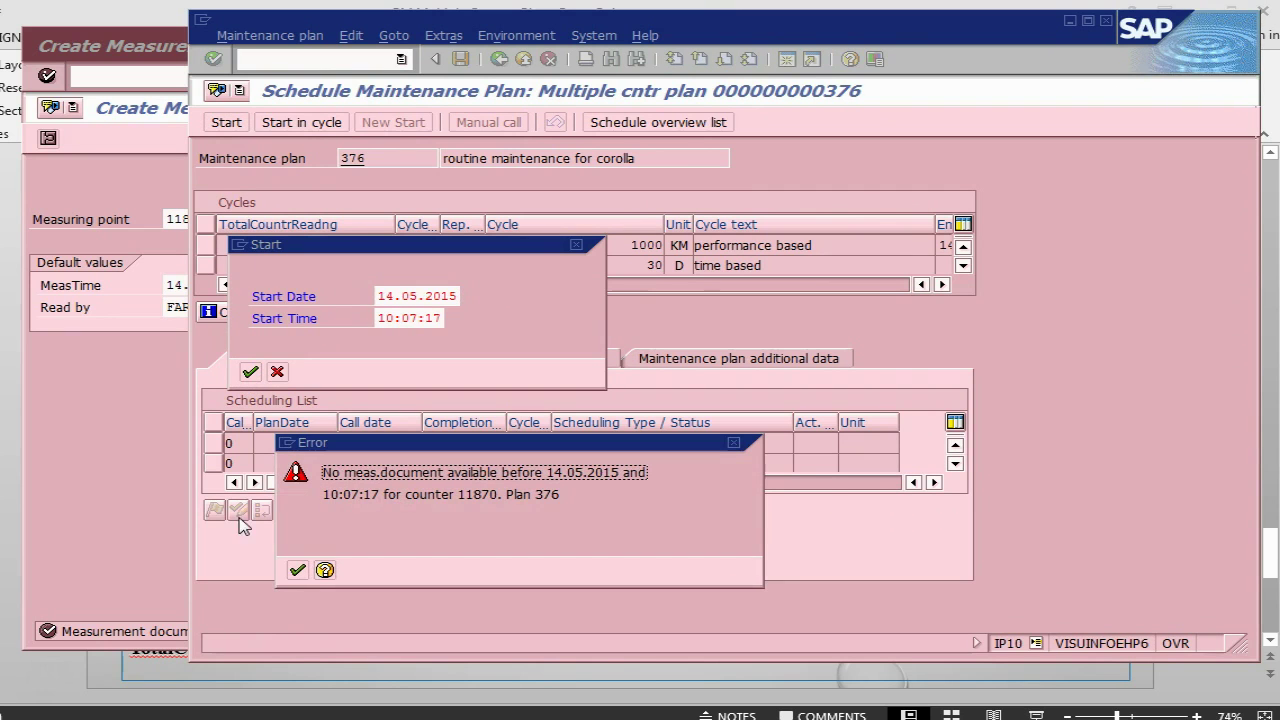
{"action": "left_click", "coordinate": [296, 571]}
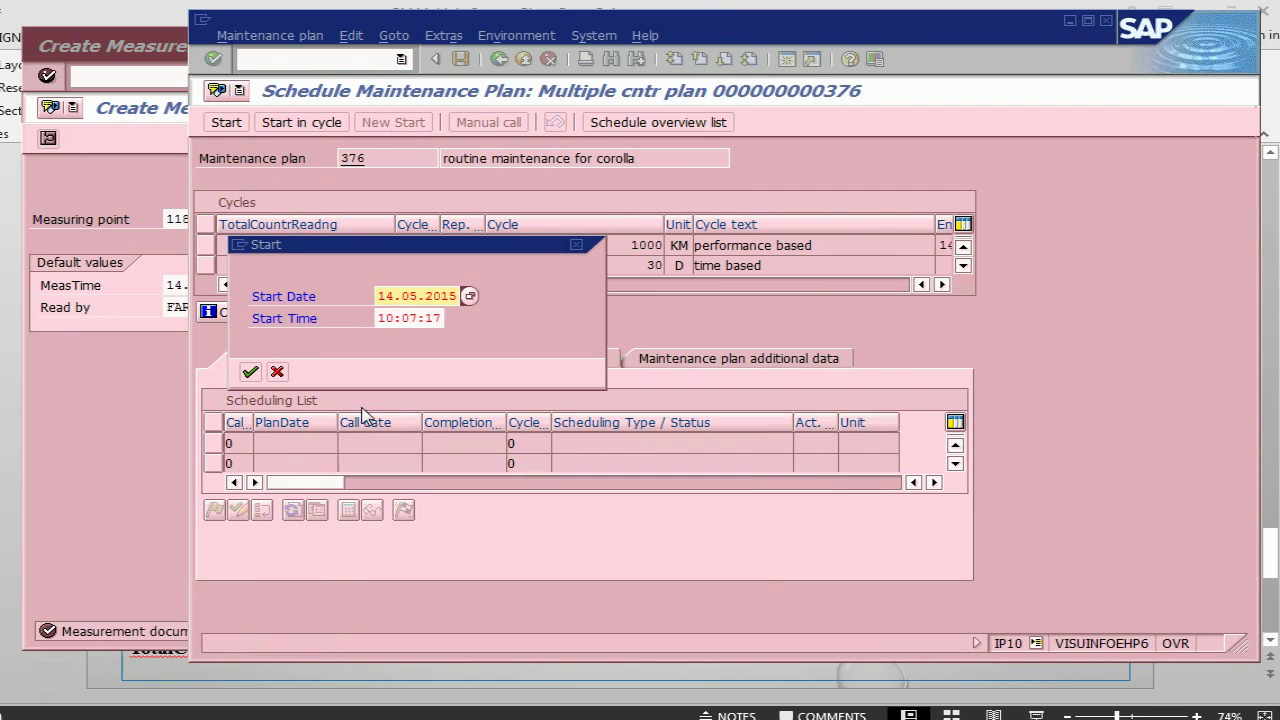
Set the scheduling start date to 15.05.2015, start the plan and close the message log.
{"action": "left_click", "coordinate": [381, 296]}
{"action": "type", "text": "5"}
{"action": "key", "text": "Return"}
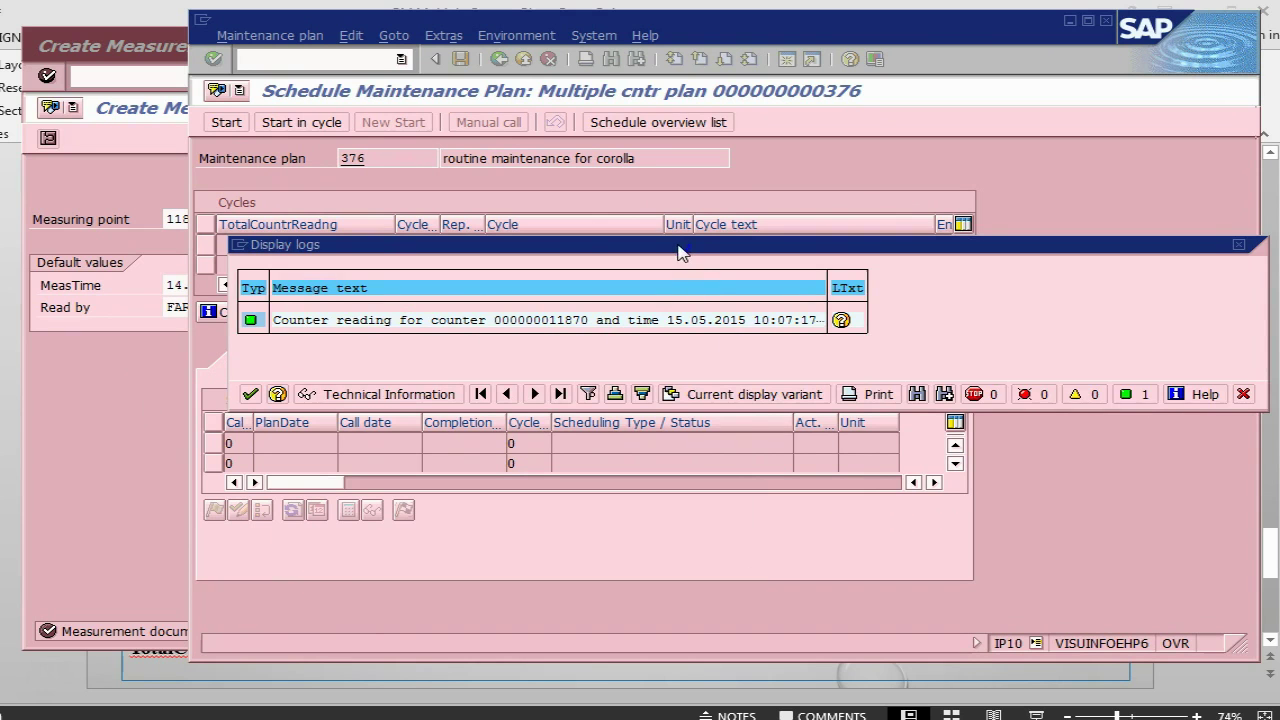
{"action": "left_click_drag", "start_coordinate": [686, 259], "coordinate": [676, 265]}
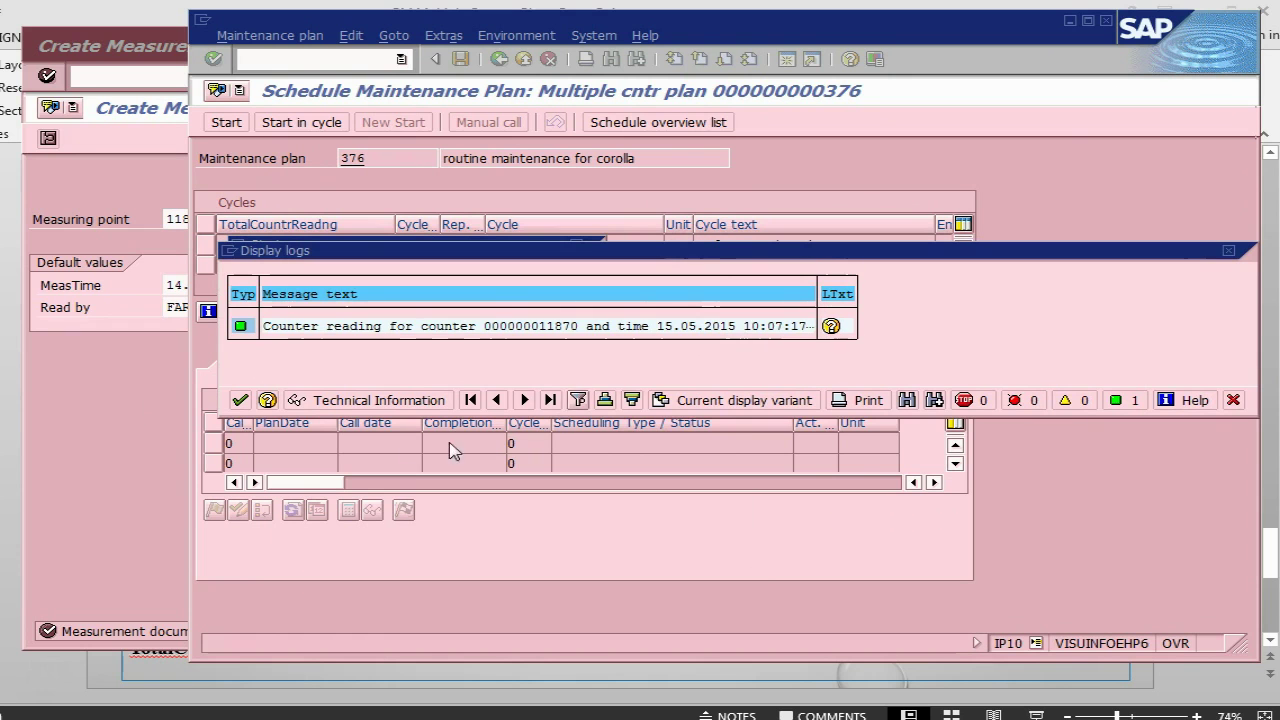
{"action": "left_click", "coordinate": [240, 401]}
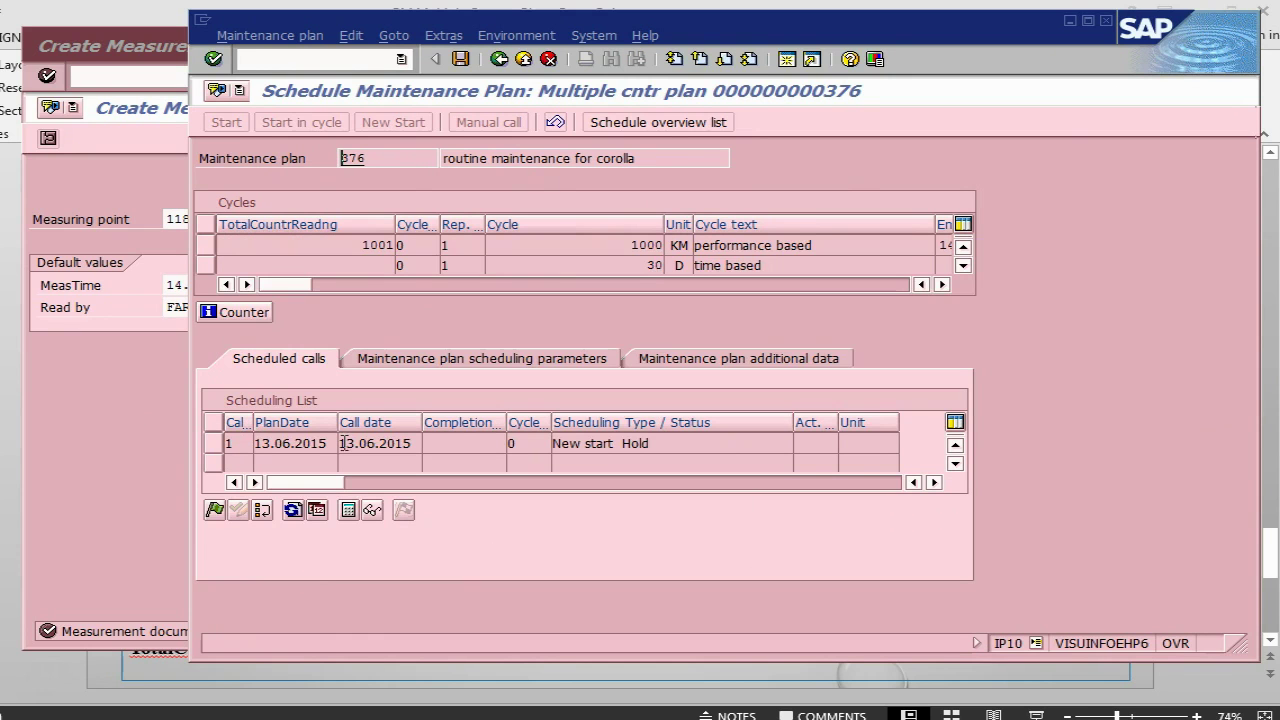
Release the scheduled call planned for 13.06.2015 and save maintenance plan 376.
{"action": "left_click_drag", "start_coordinate": [342, 661], "coordinate": [341, 710]}
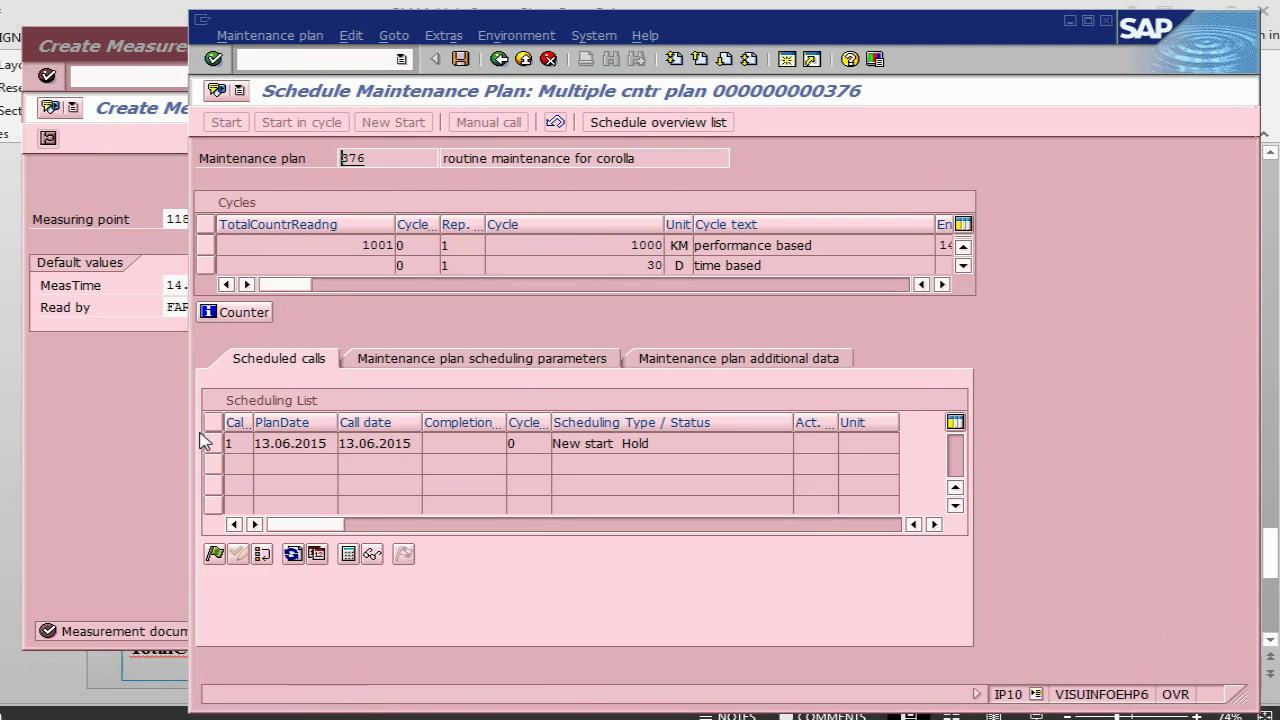
{"action": "left_click", "coordinate": [212, 446]}
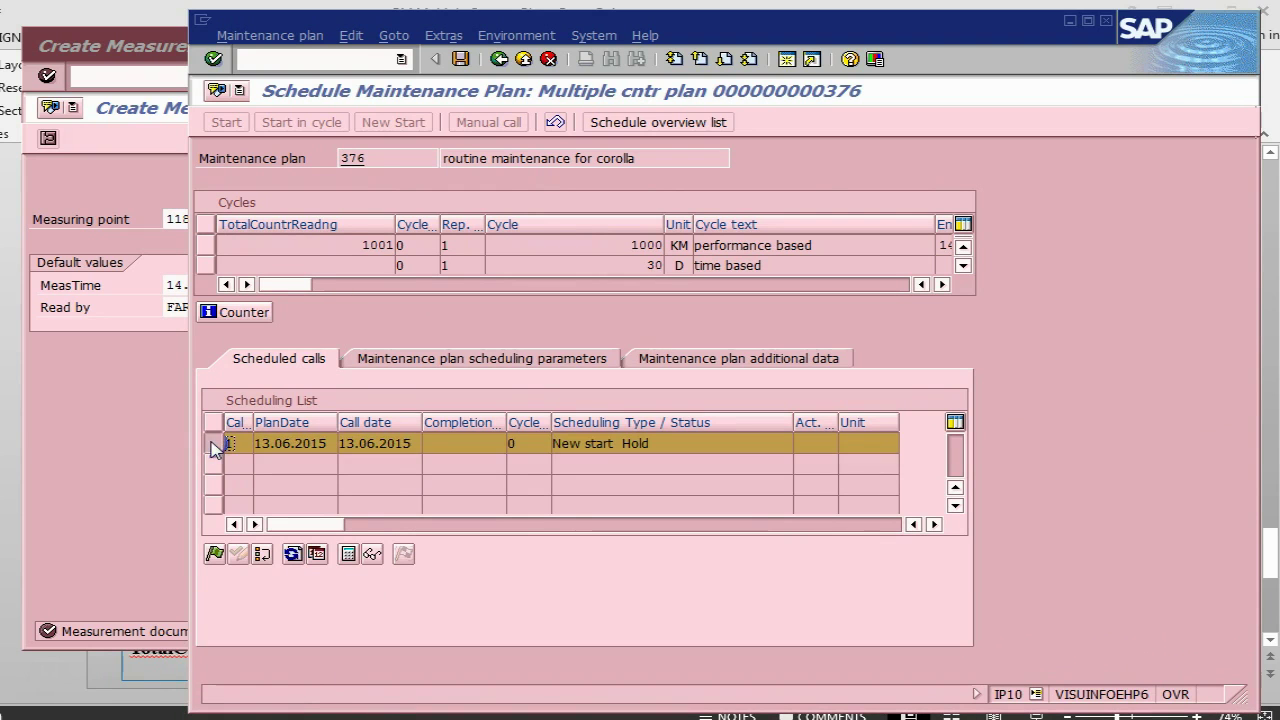
{"action": "left_click", "coordinate": [214, 553]}
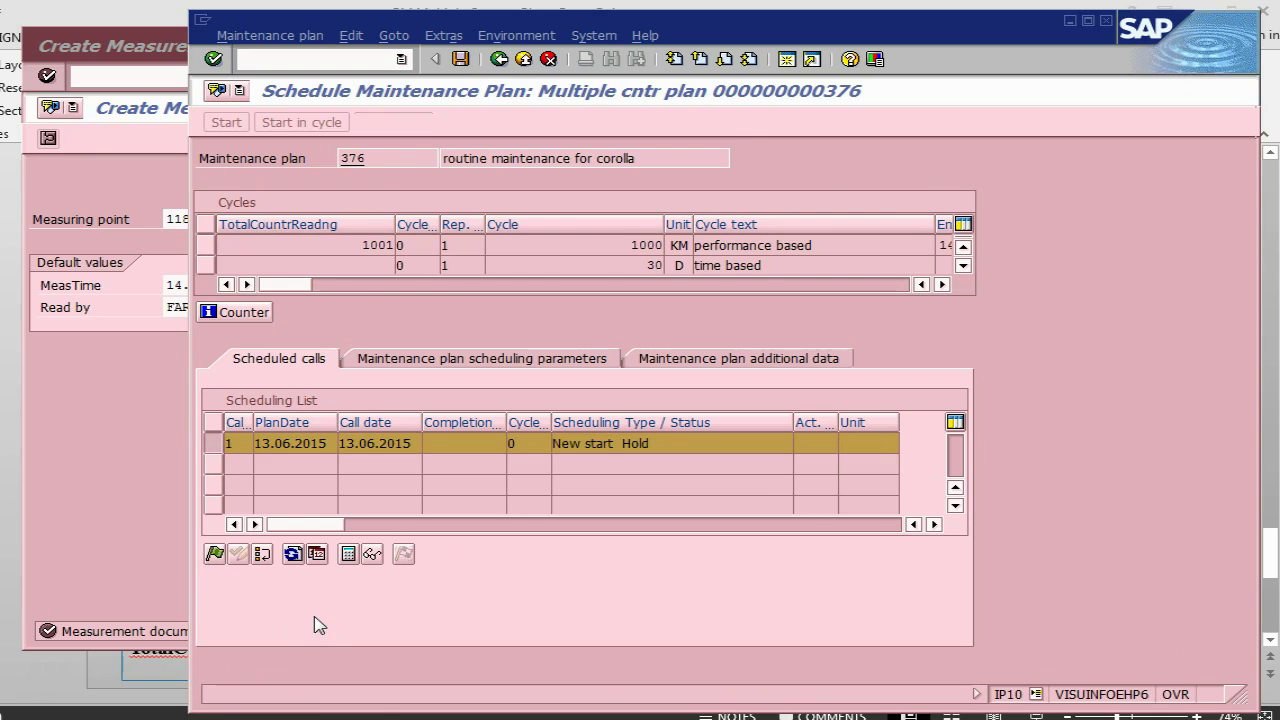
{"action": "left_click", "coordinate": [461, 59]}
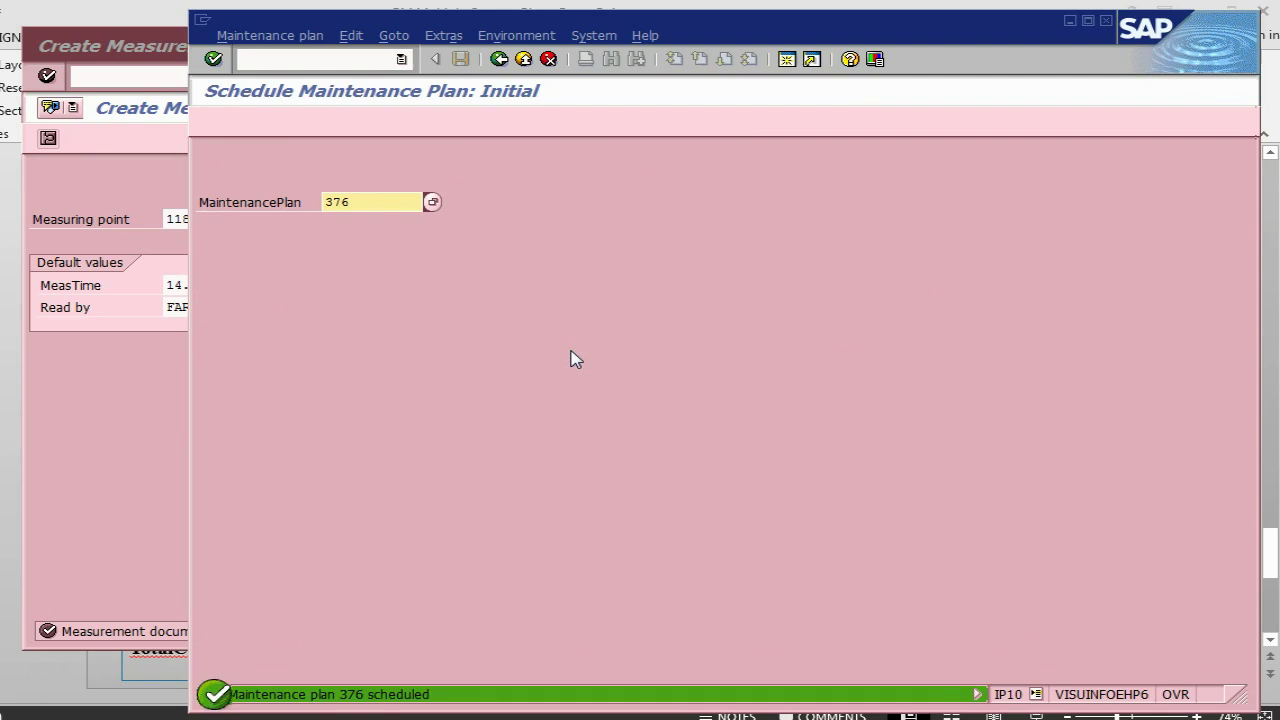
Go to transaction IW22 and open the "routine maintenance for corolla" notification for changes.
{"action": "left_click", "coordinate": [302, 57]}
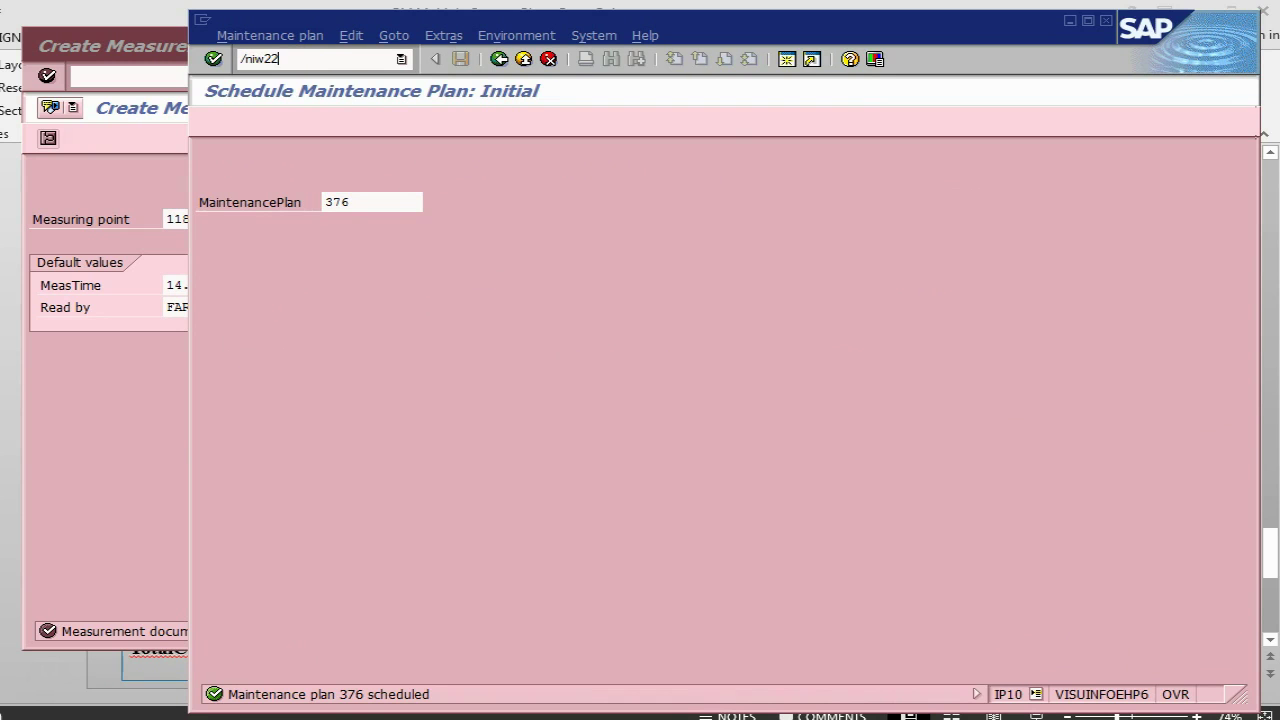
{"action": "key", "text": "Return"}
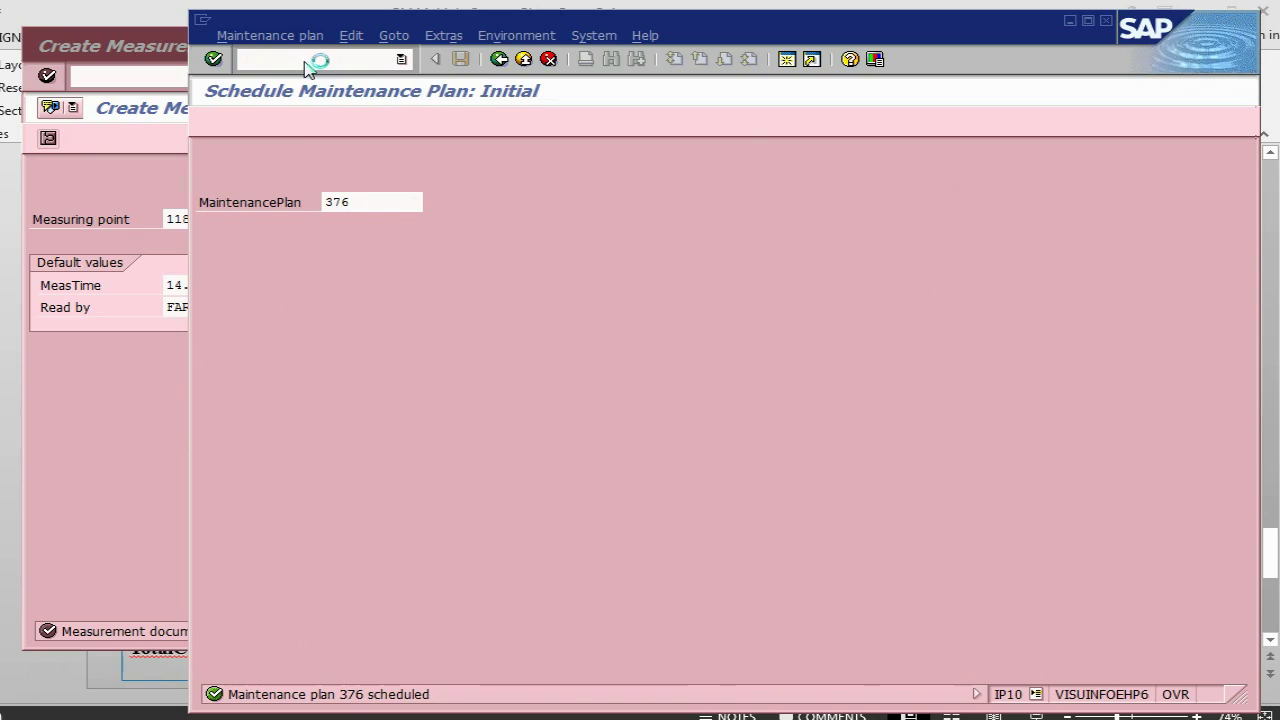
{"action": "key", "text": "Return"}
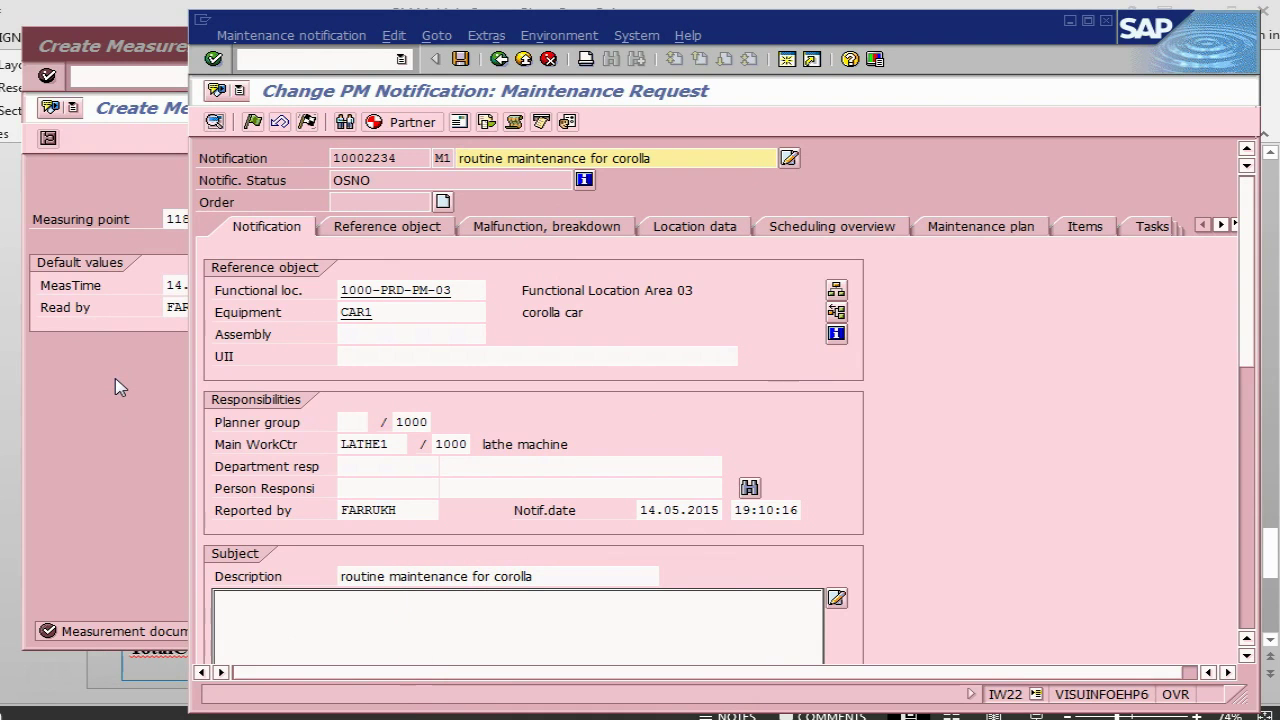
Switch to the PowerPoint presentation and view the continuation slide of Create Measuring Document.
{"action": "key", "text": "alt+Tab"}
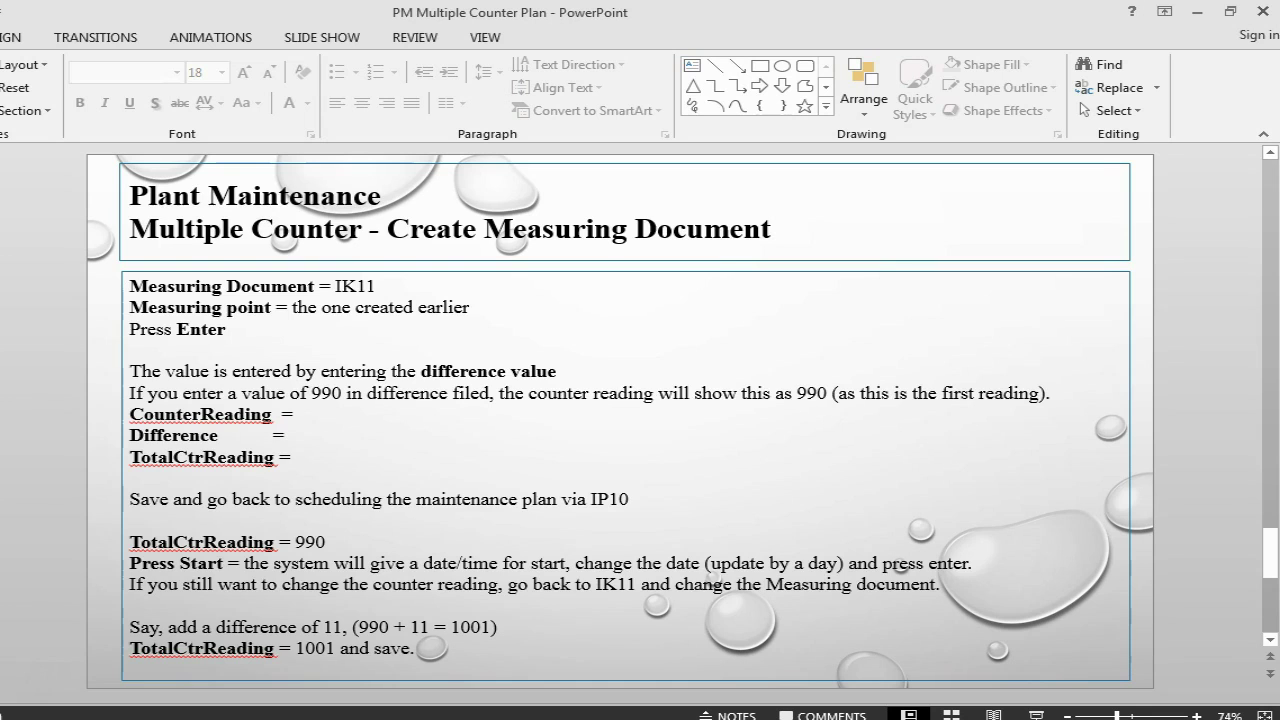
{"action": "scroll", "coordinate": [323, 592], "scroll_direction": "down", "scroll_amount": 1}
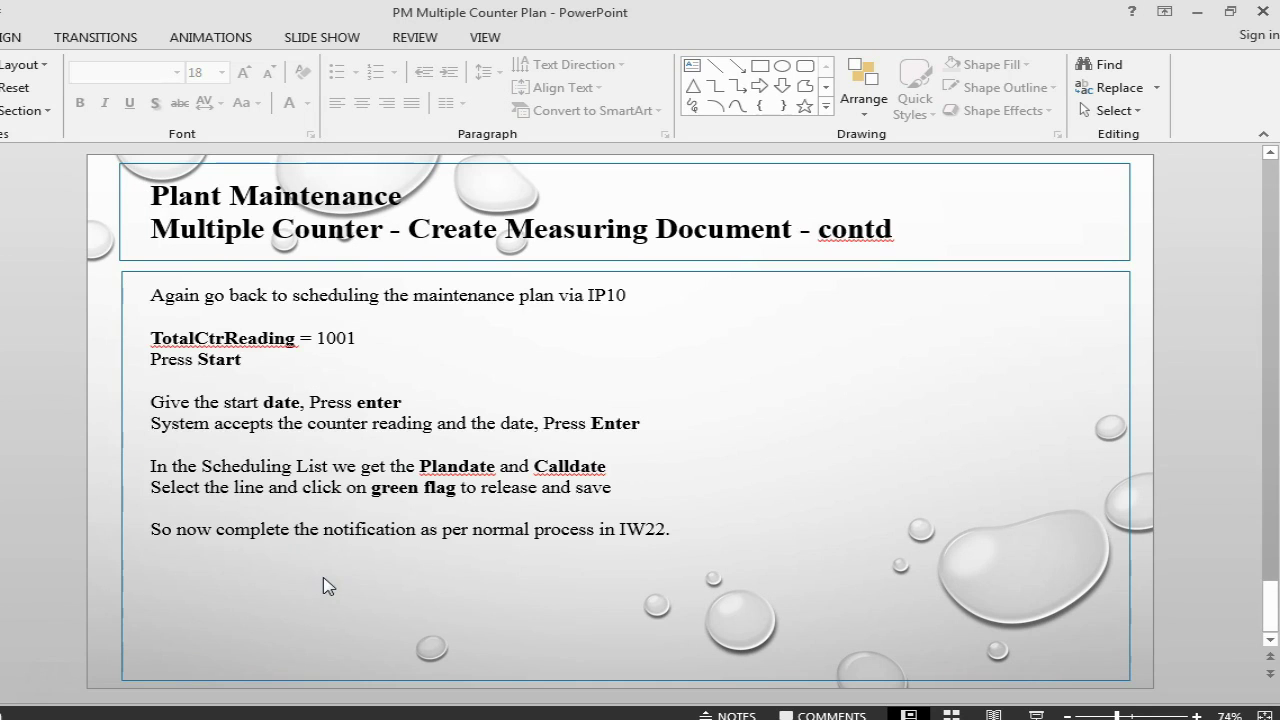